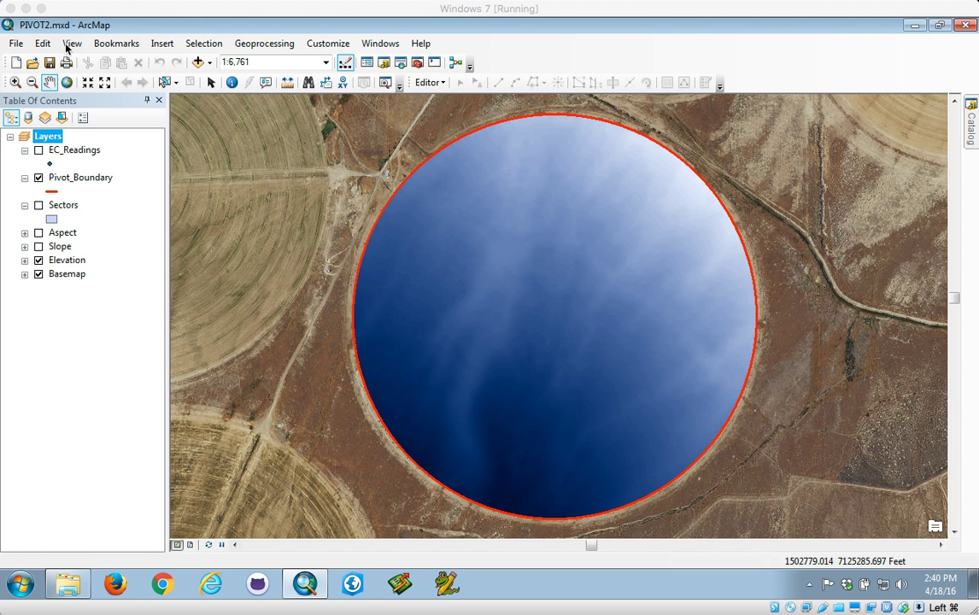
Keep relative pathnames to data sources enabled in the map document's properties and save the map document
click(530, 41)
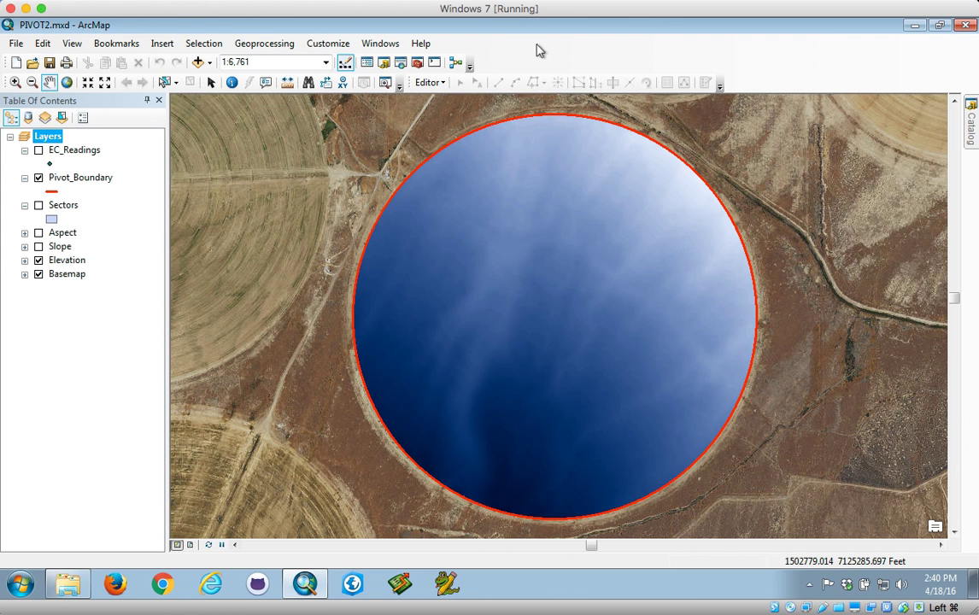
click(15, 46)
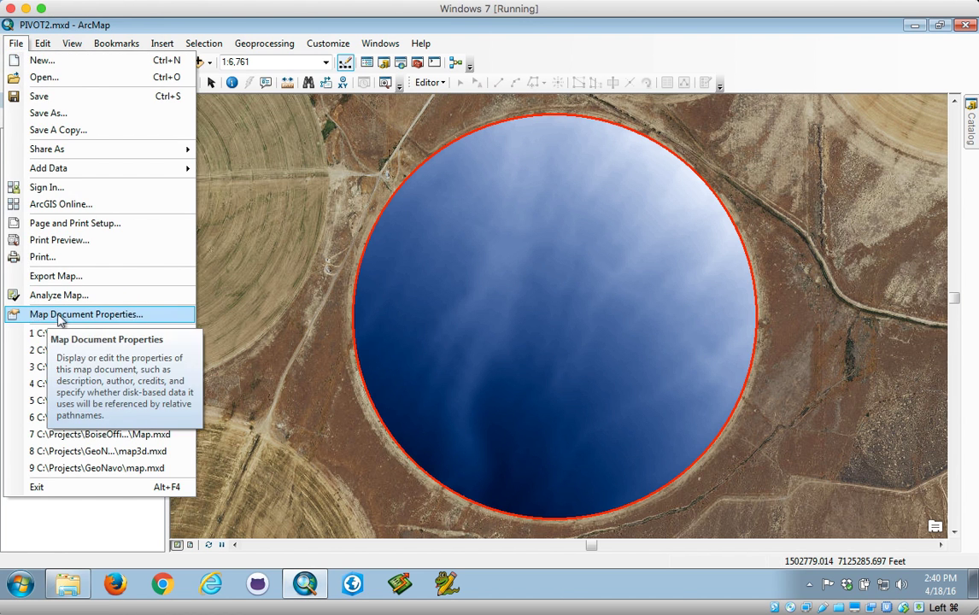
click(79, 315)
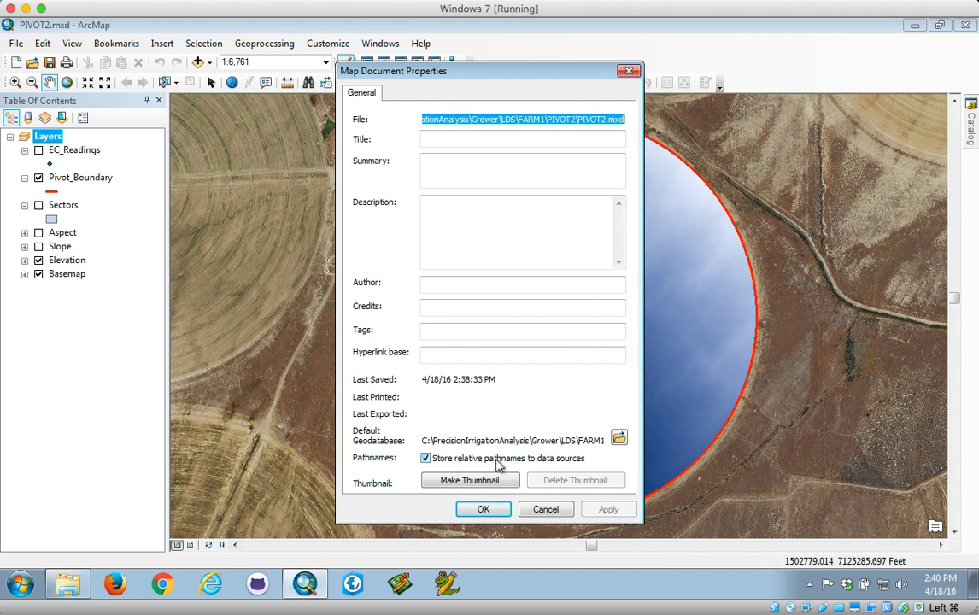
click(532, 462)
click(490, 460)
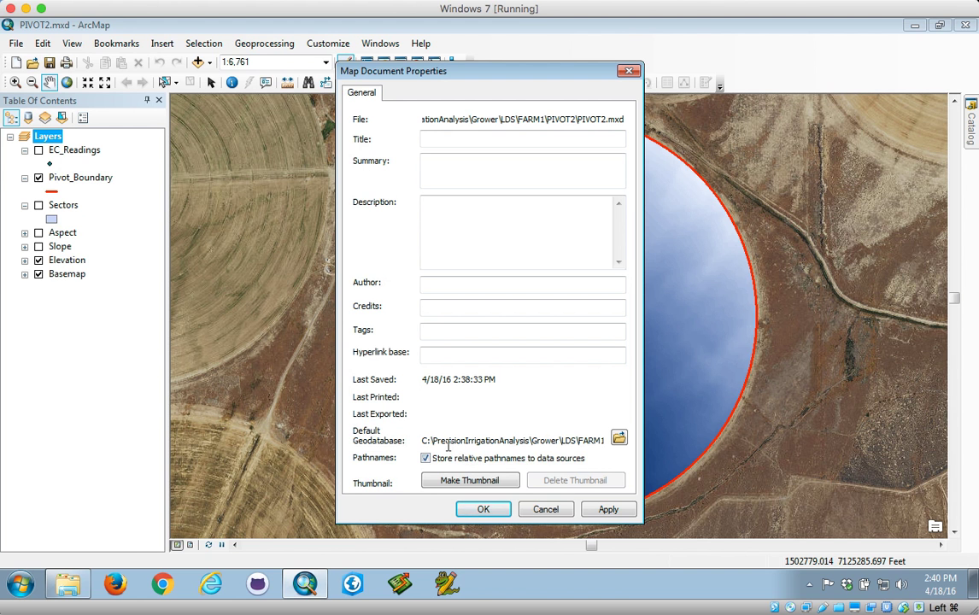
drag(433, 440, 510, 439)
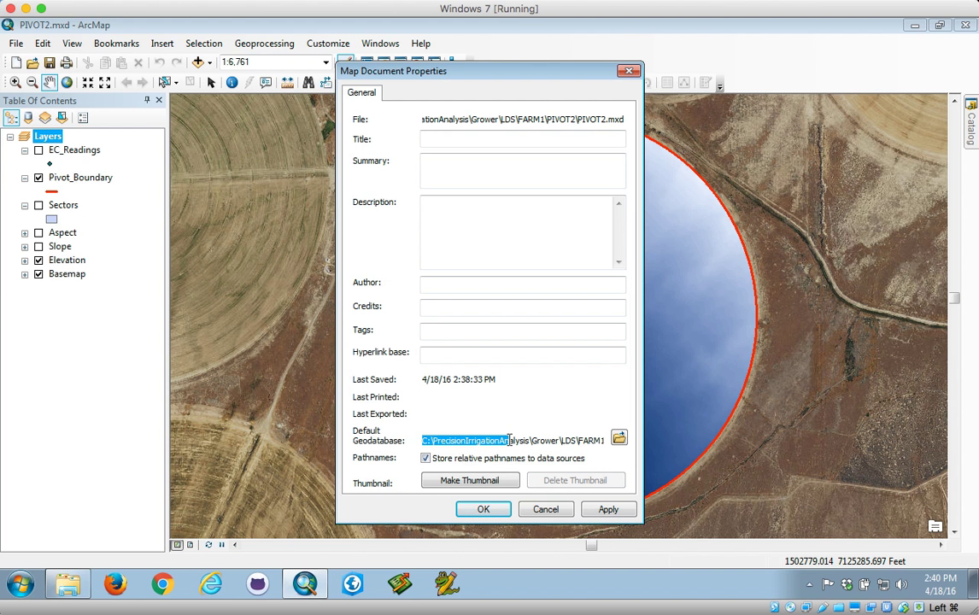
click(492, 458)
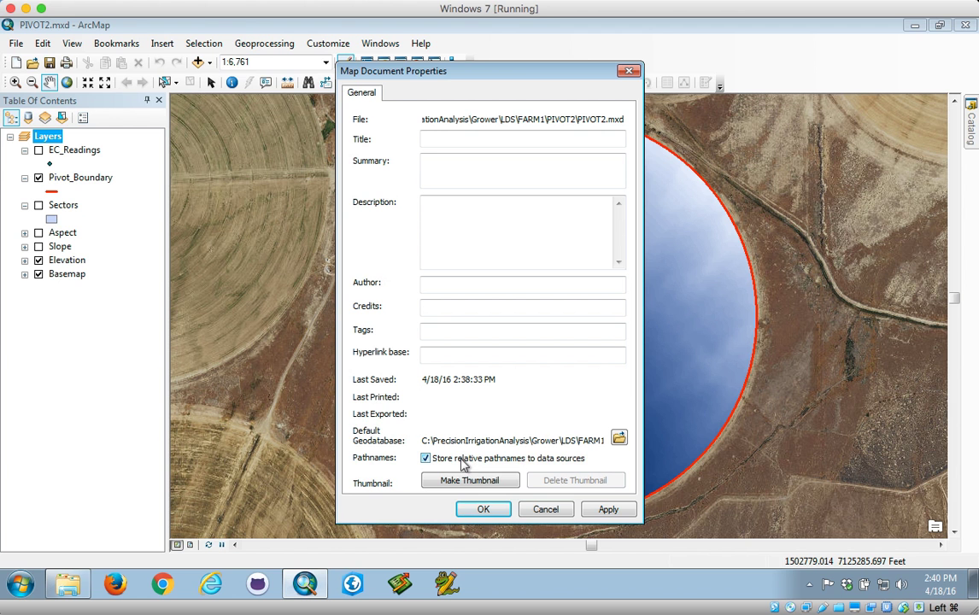
click(614, 510)
click(484, 509)
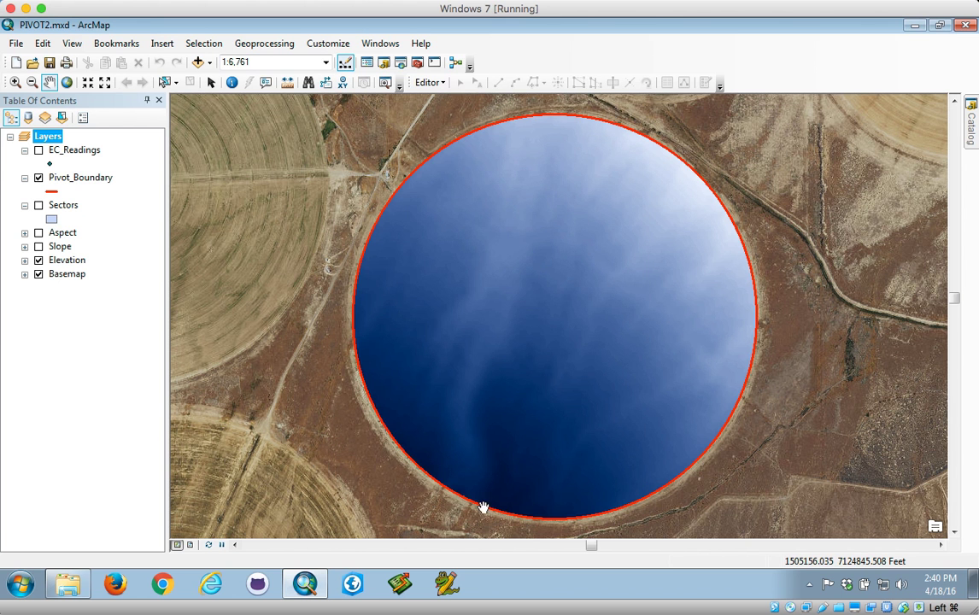
click(51, 64)
click(68, 150)
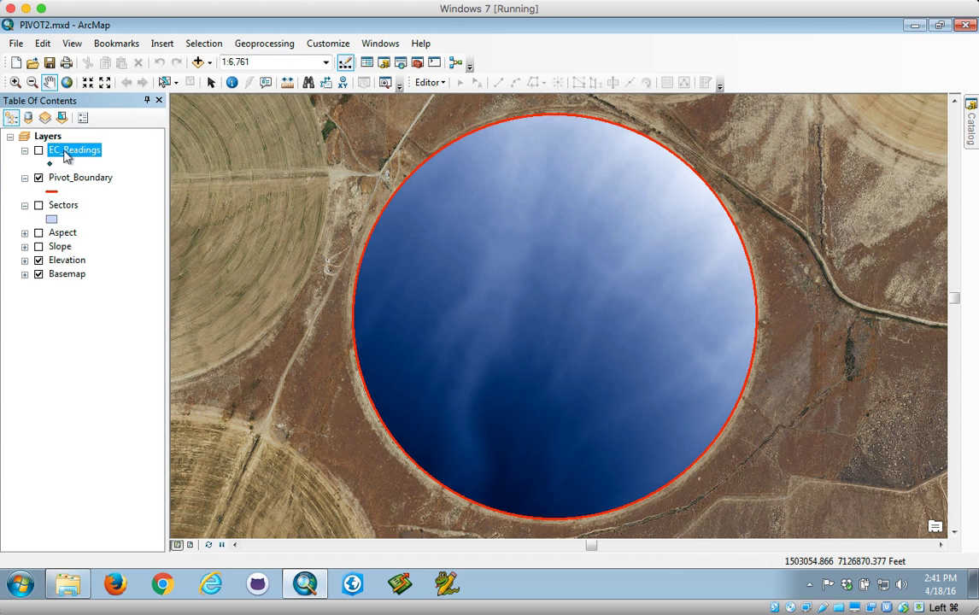
click(66, 152)
click(73, 151)
key(Return)
click(50, 163)
click(653, 105)
Display the Publisher toolbar
right_click(542, 61)
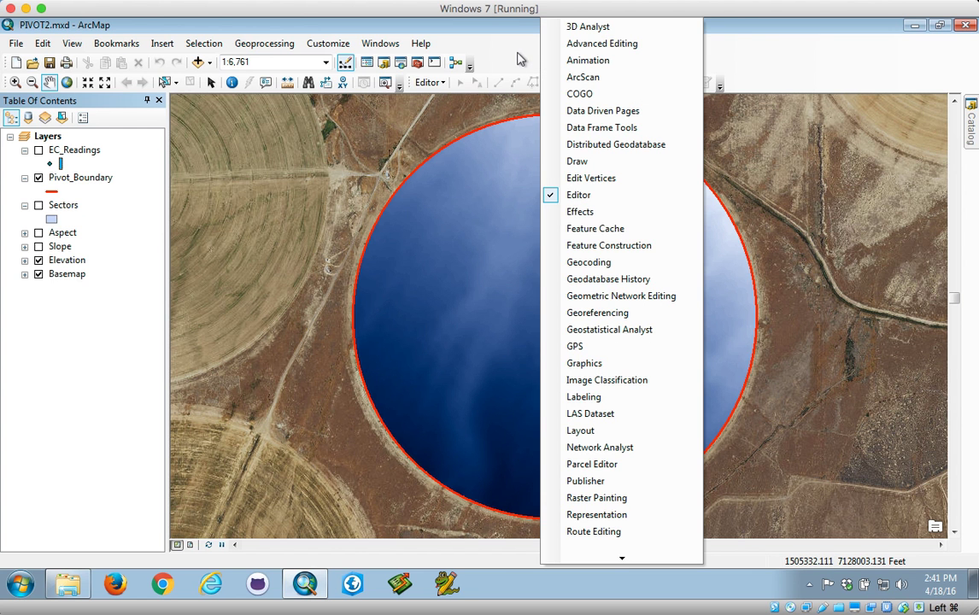
right_click(515, 57)
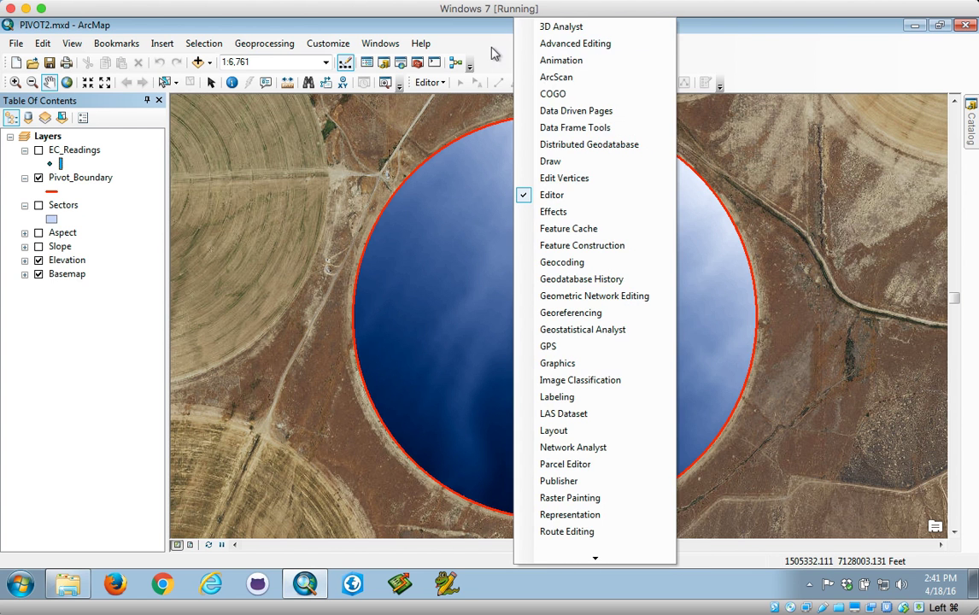
click(559, 481)
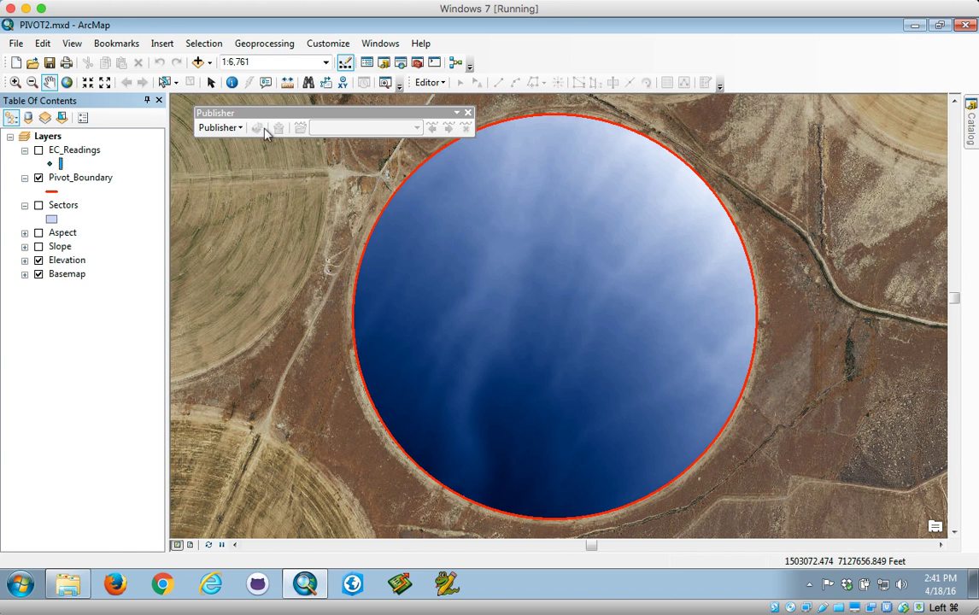
Enable the Publisher extension and save the map document
click(328, 42)
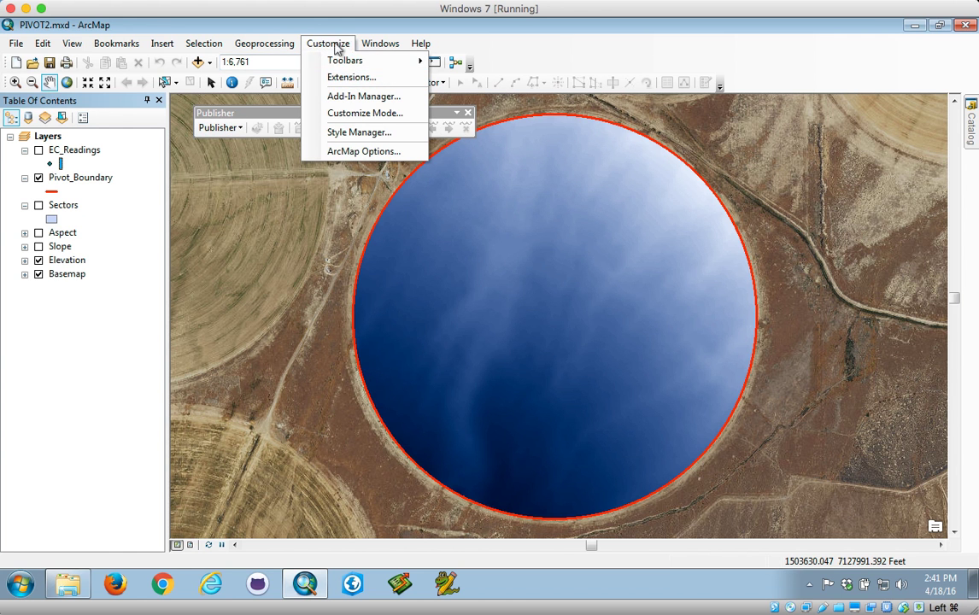
click(340, 78)
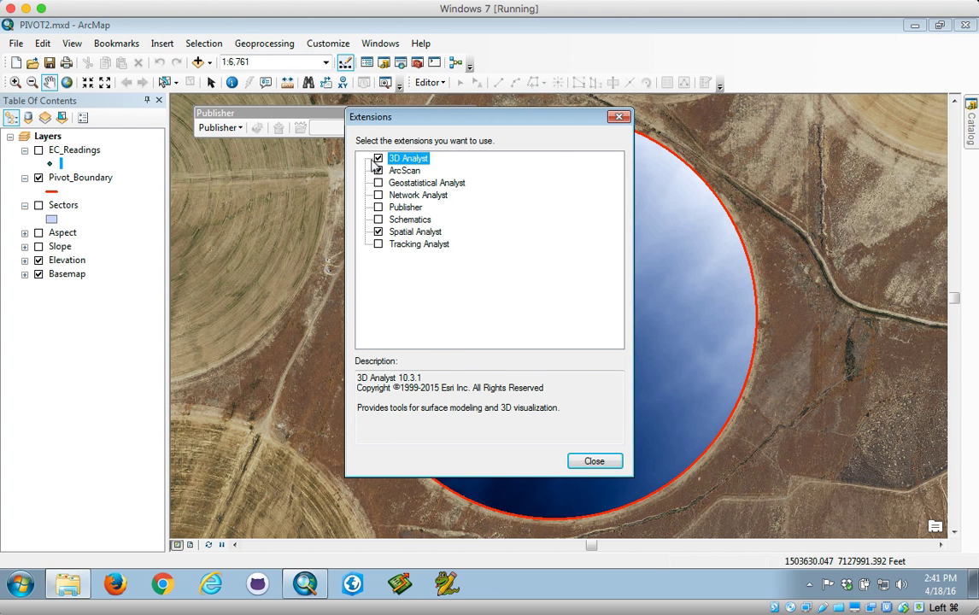
click(590, 460)
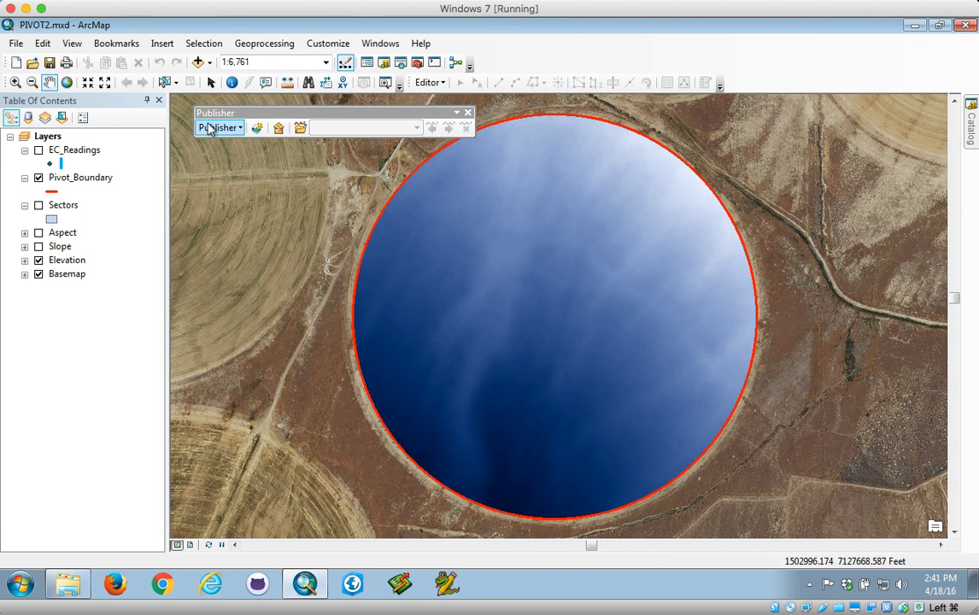
drag(297, 112, 289, 111)
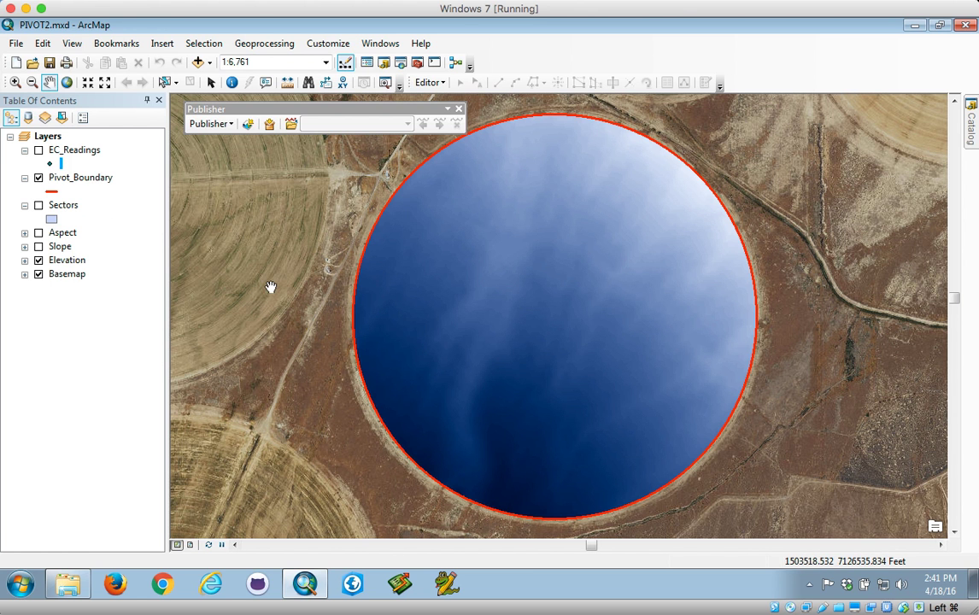
click(50, 63)
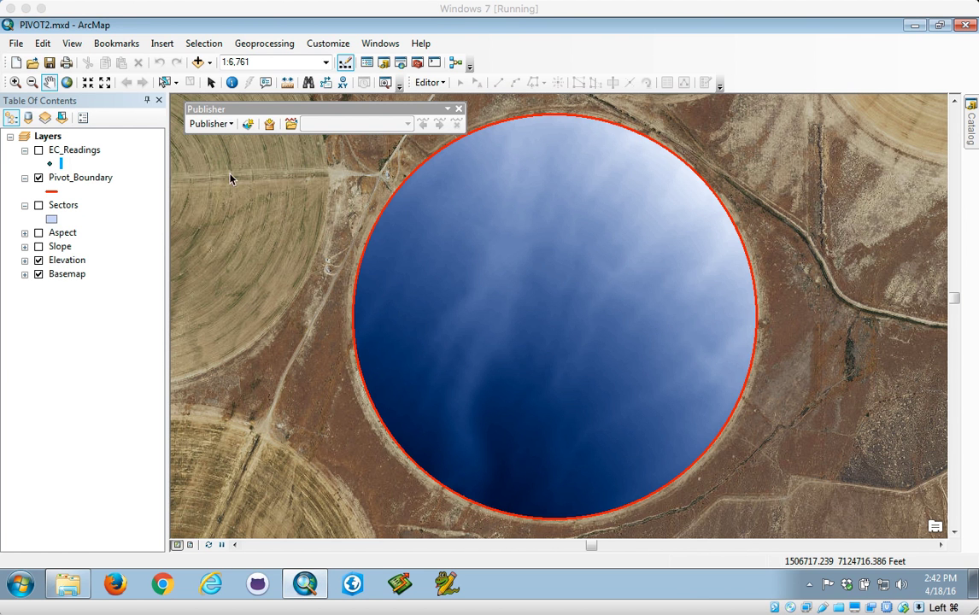
click(247, 125)
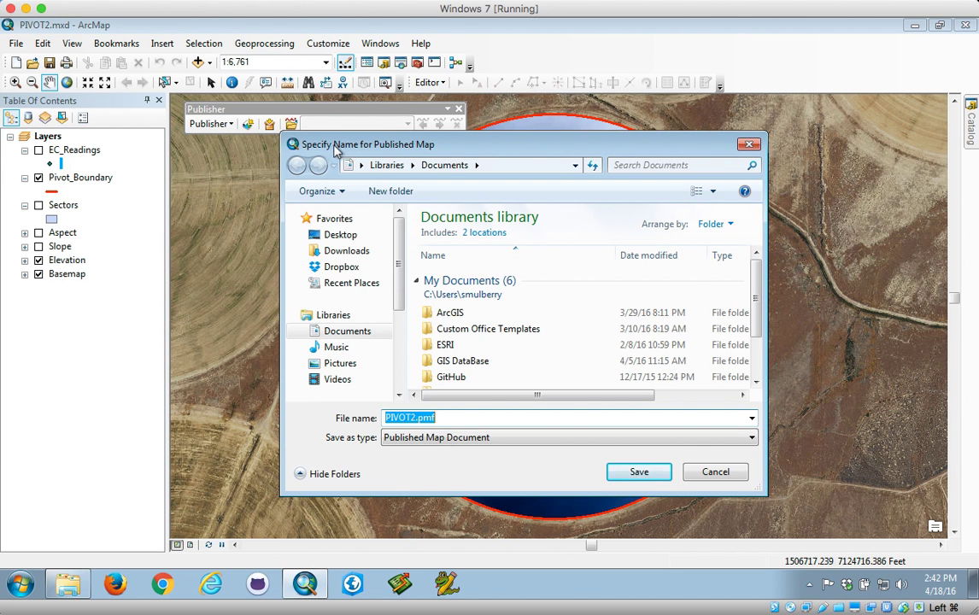
click(429, 419)
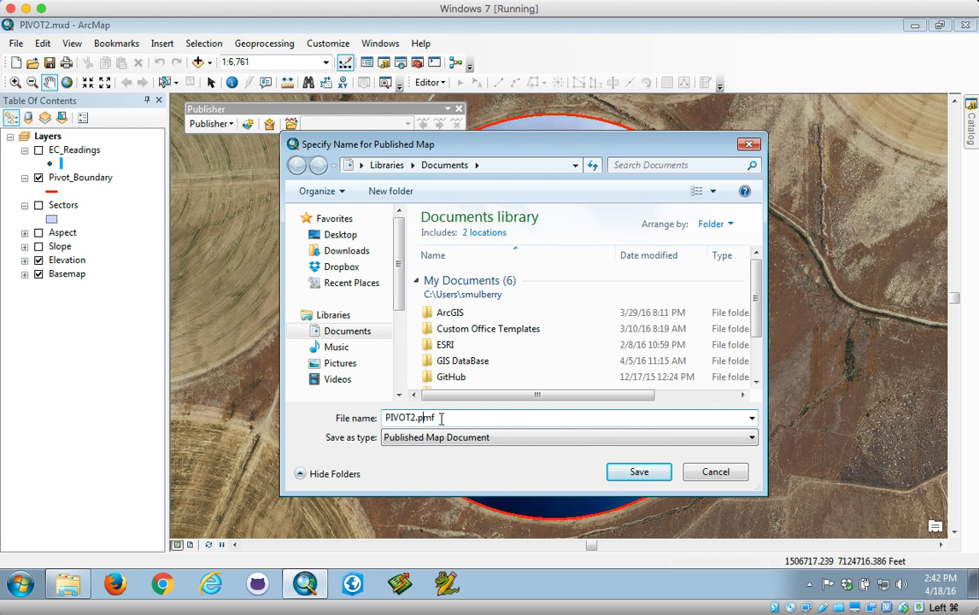
drag(441, 417, 419, 418)
click(713, 471)
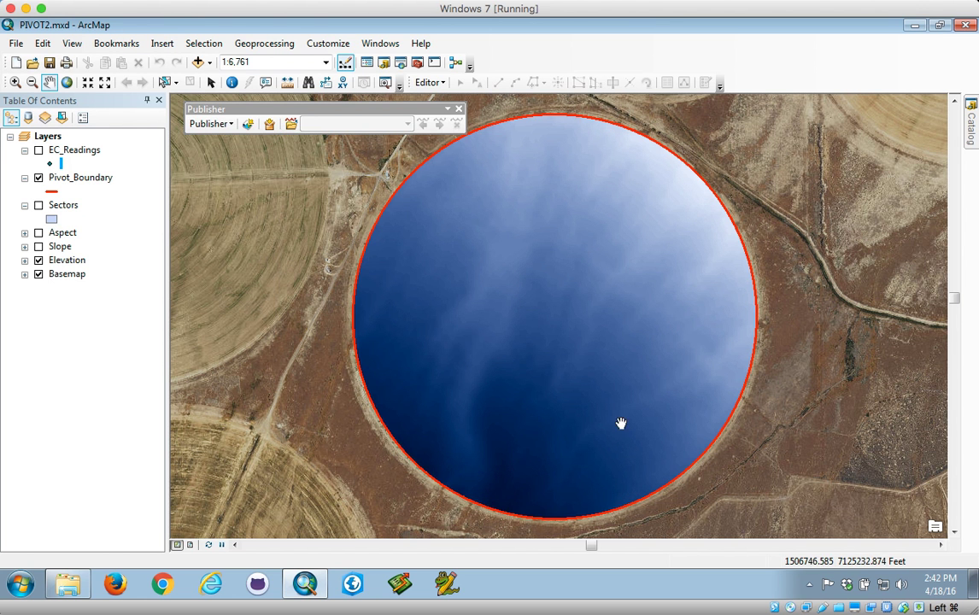
Publish the map as PIVOT2.pmf in the C:\temp\ArcReader folder
click(227, 125)
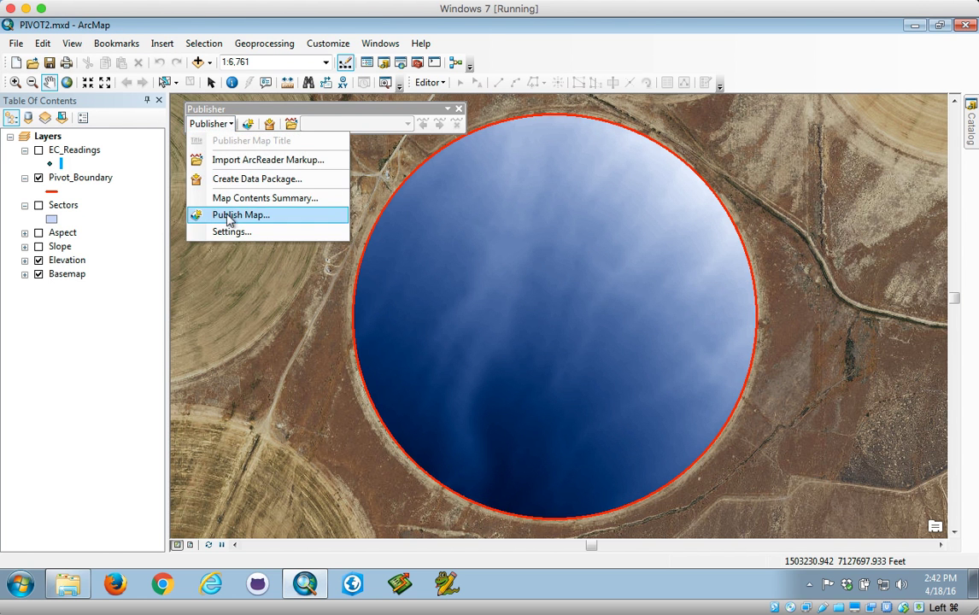
click(228, 215)
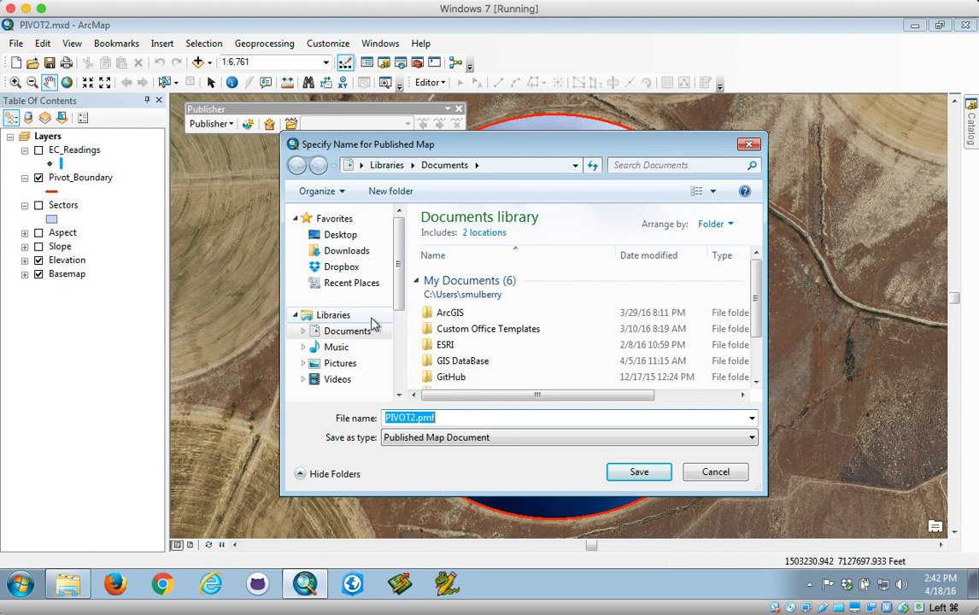
scroll(375, 295, down, 3)
click(346, 340)
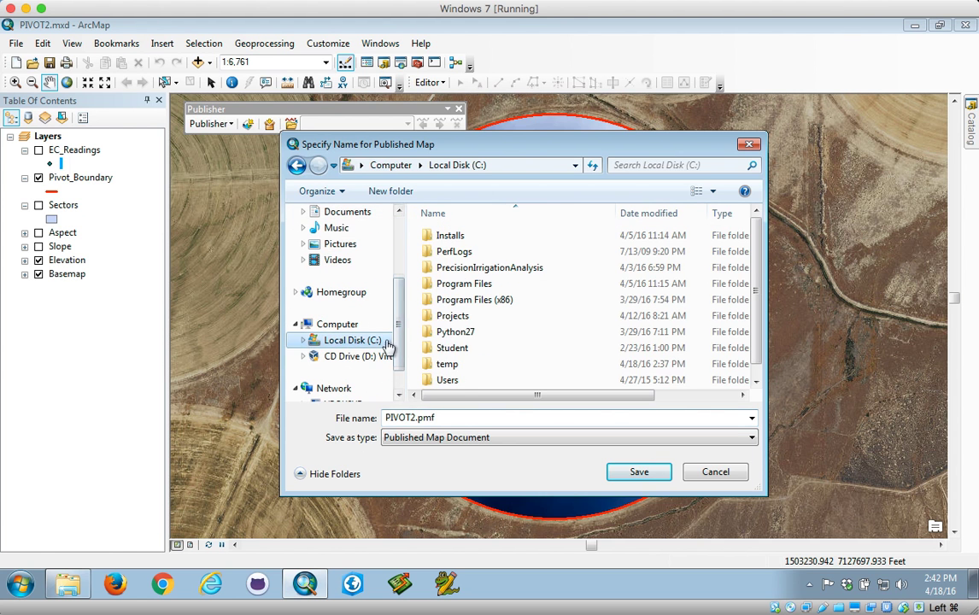
double_click(501, 366)
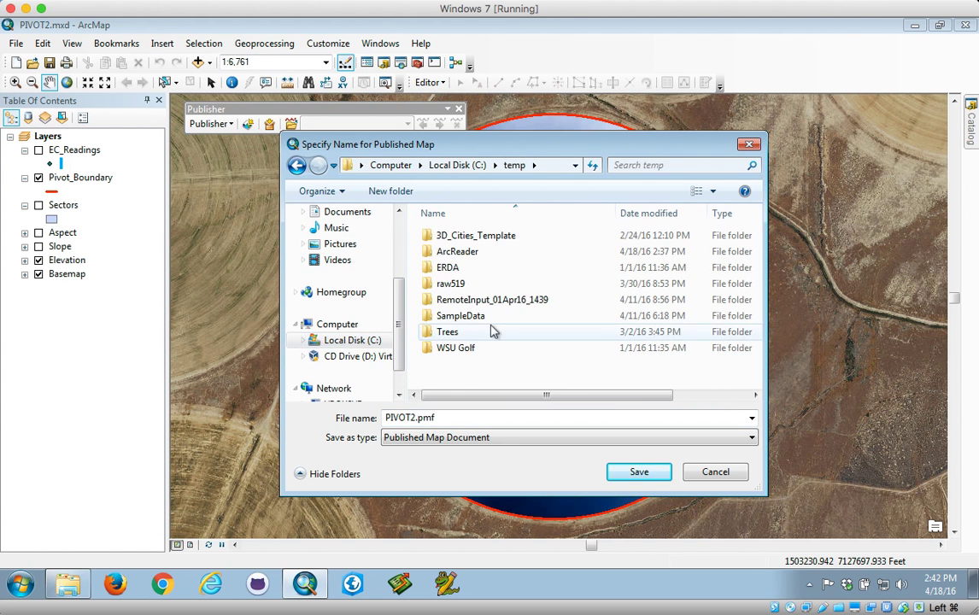
double_click(457, 251)
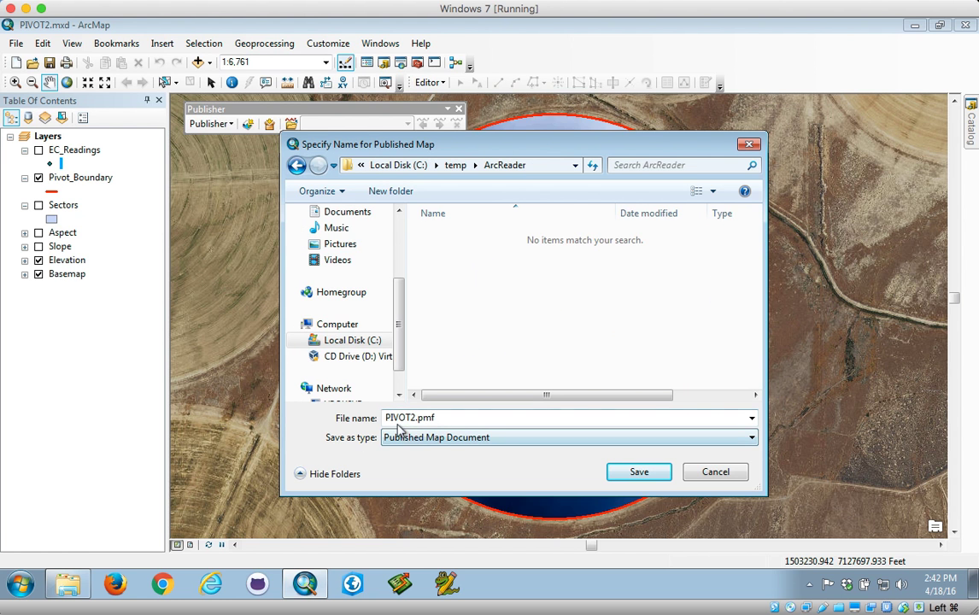
double_click(405, 417)
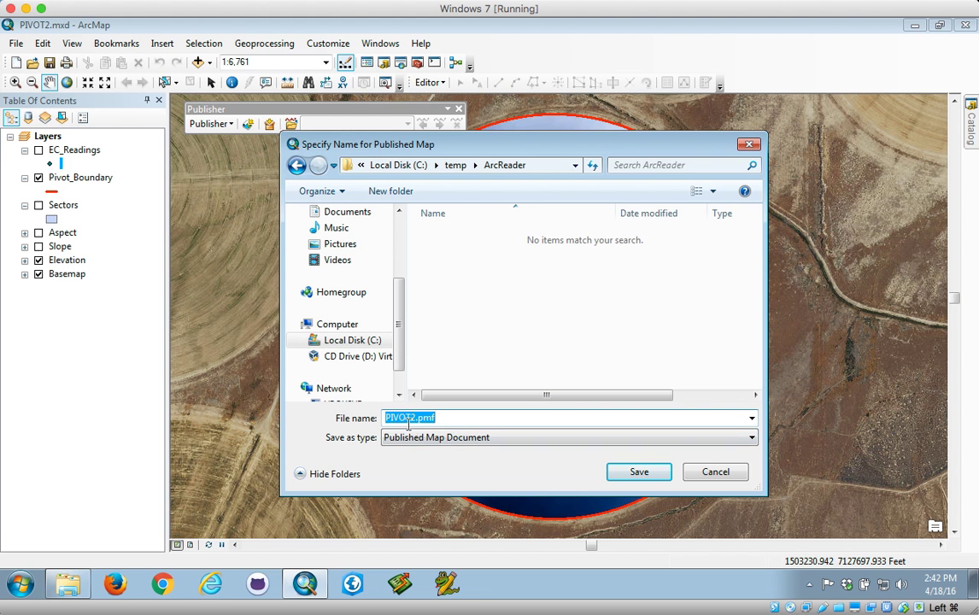
click(637, 475)
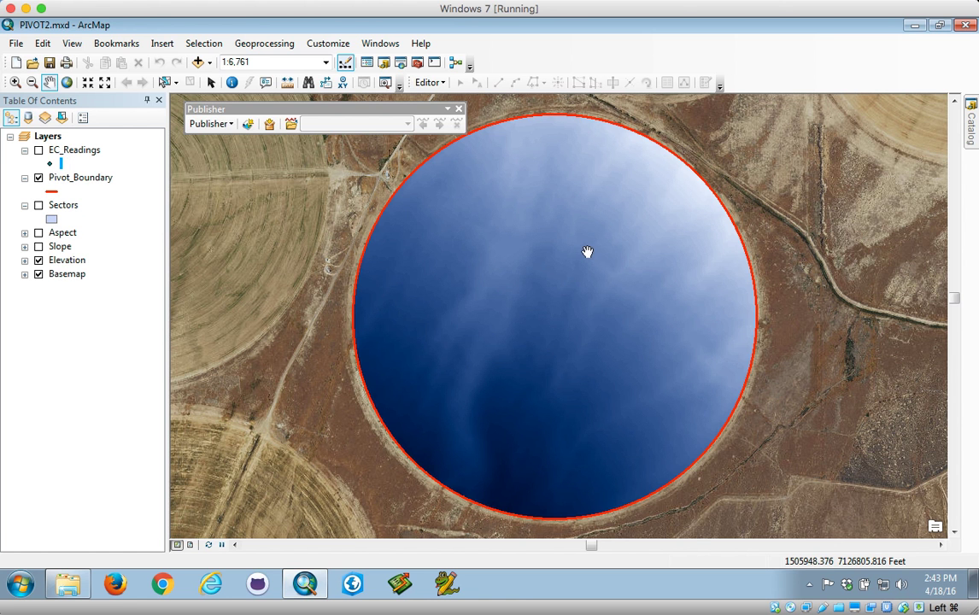
Open the published PIVOT2.pmf from C:\temp\ArcReader in ArcReader to check the map, and return to ArcMap
click(66, 584)
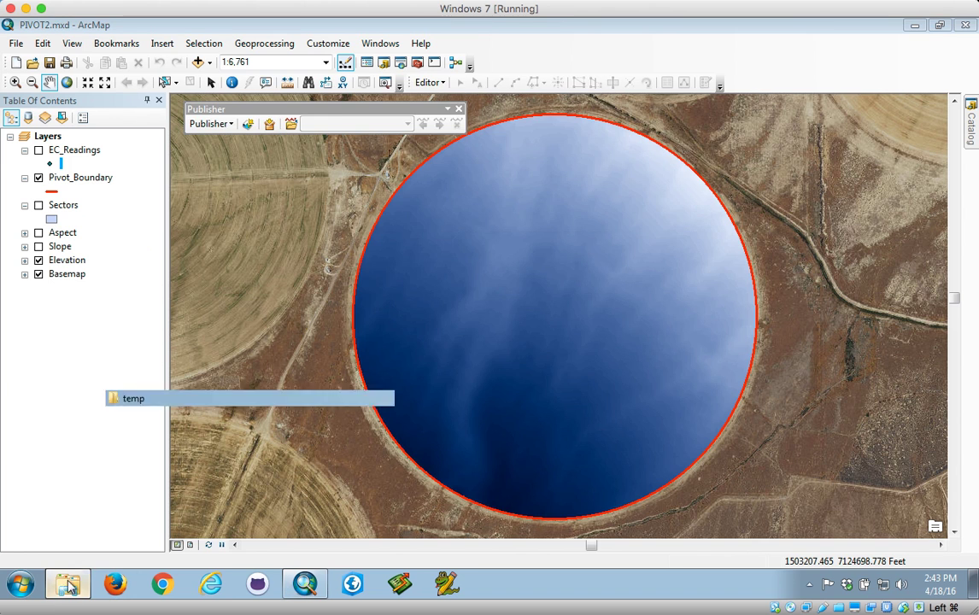
double_click(439, 192)
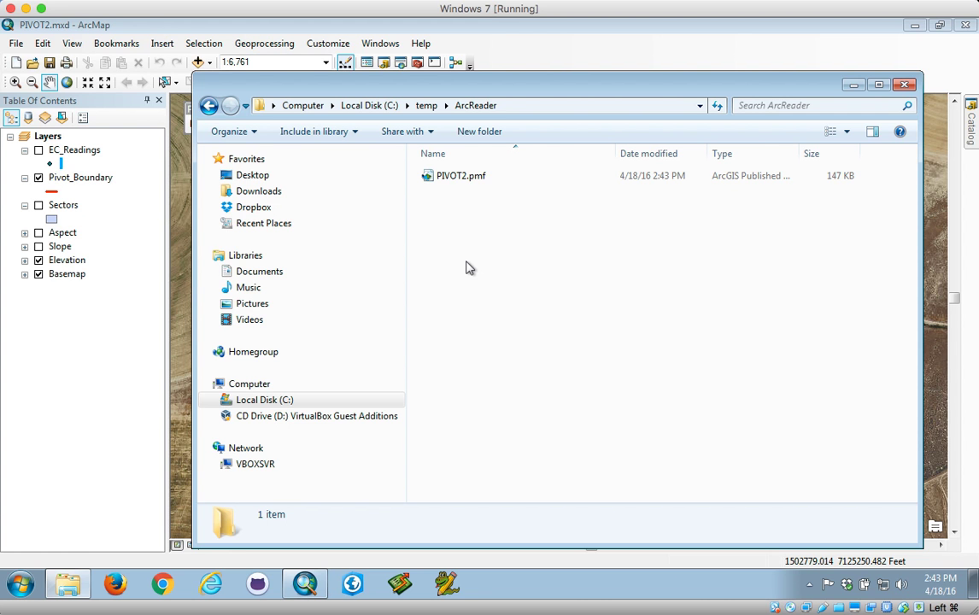
double_click(470, 177)
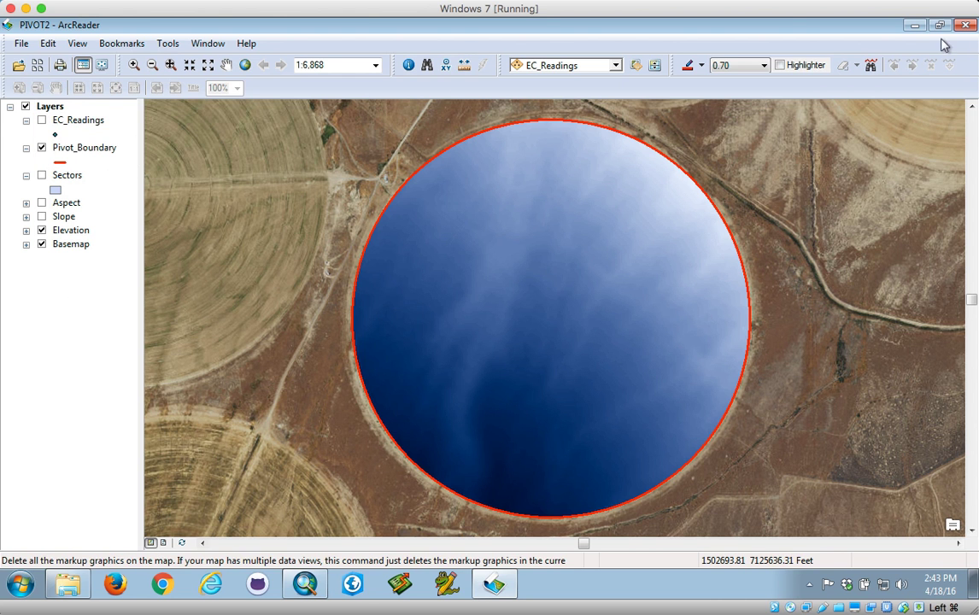
click(965, 25)
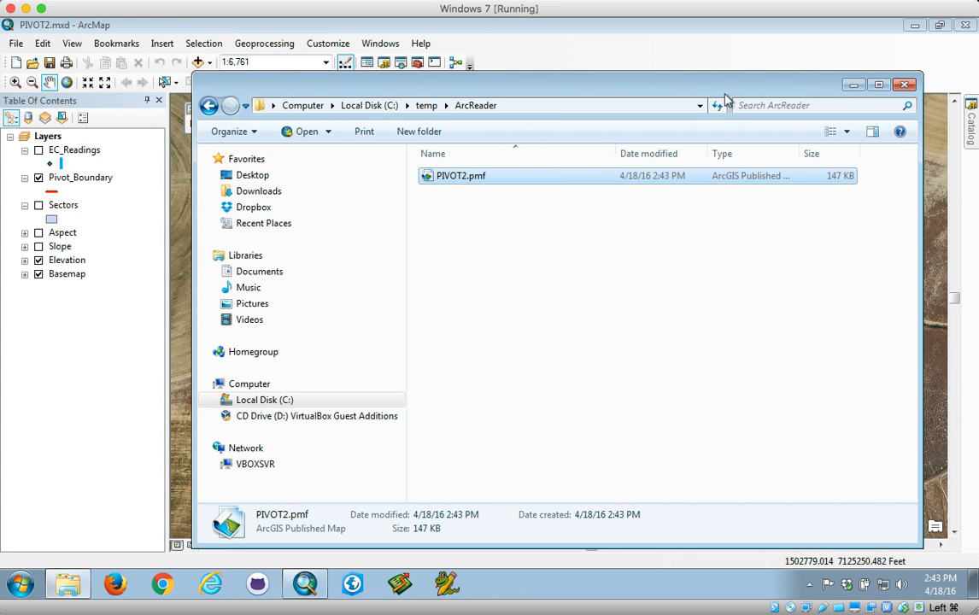
click(851, 86)
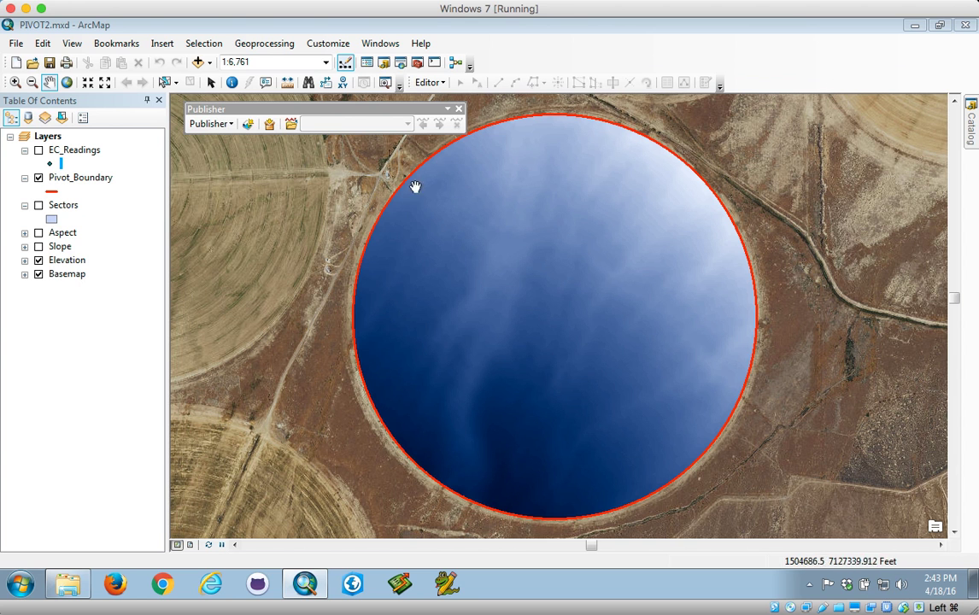
Start packaging data for the published map PIVOT2.pmf from the C:\temp\ArcReader folder
click(269, 125)
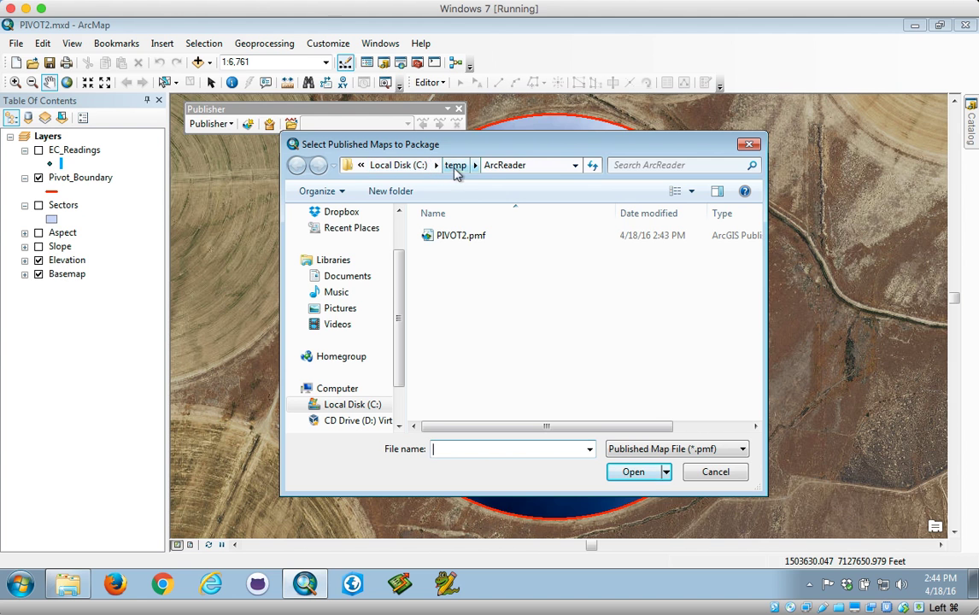
click(469, 244)
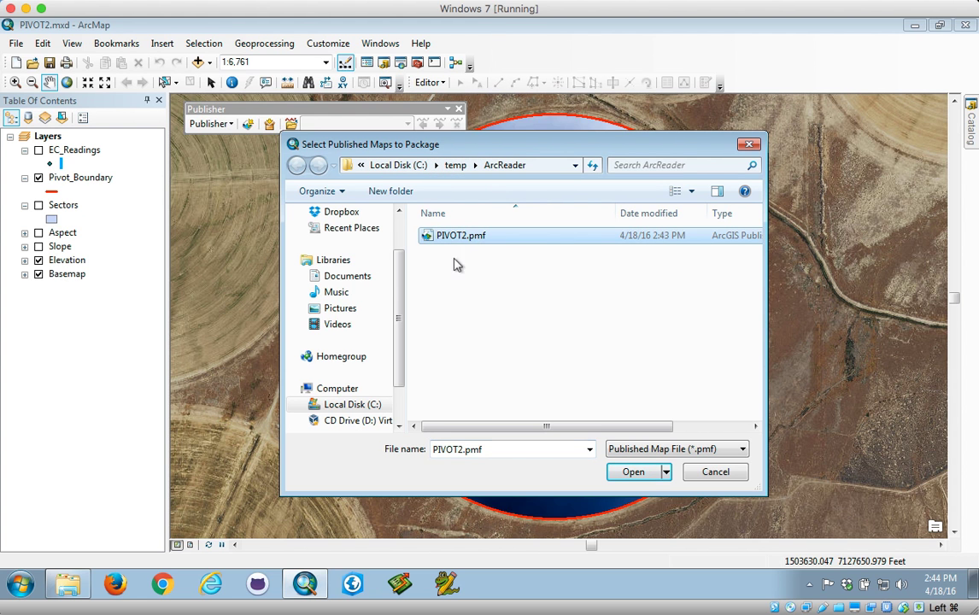
click(630, 475)
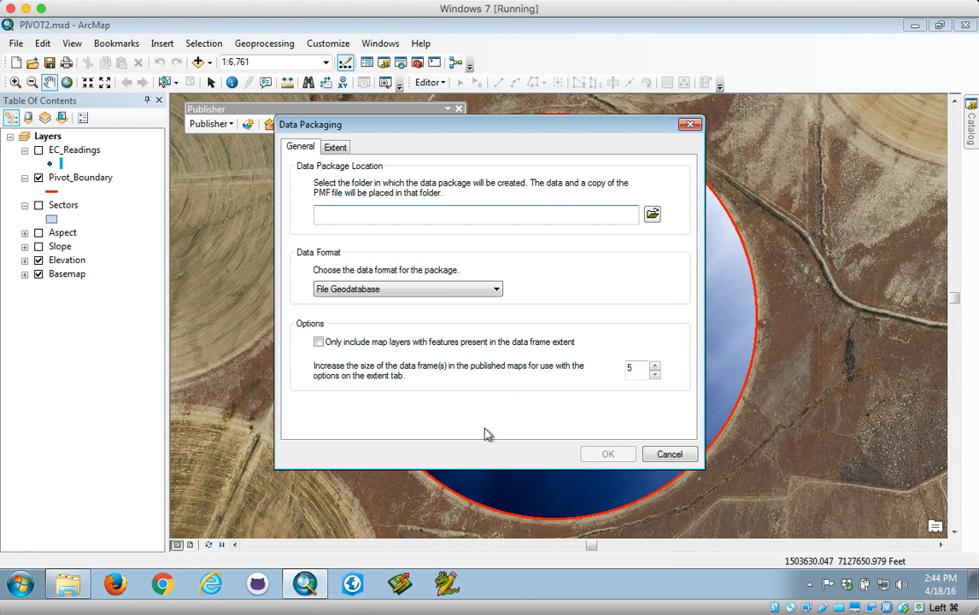
Set the data package location to the C:\temp\ArcReader folder
click(338, 612)
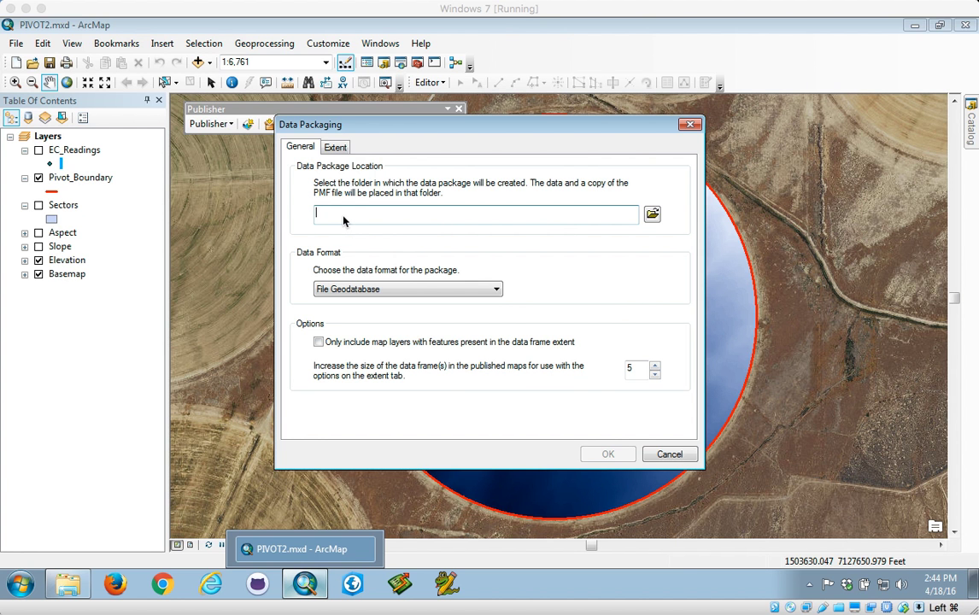
click(652, 214)
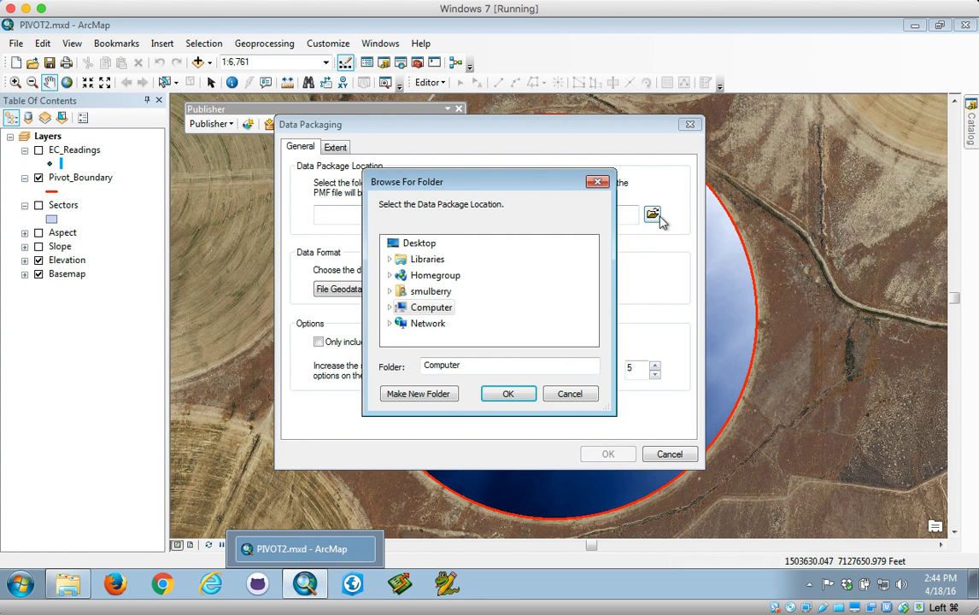
double_click(427, 308)
double_click(440, 324)
drag(593, 258, 592, 295)
double_click(436, 275)
click(446, 309)
click(500, 397)
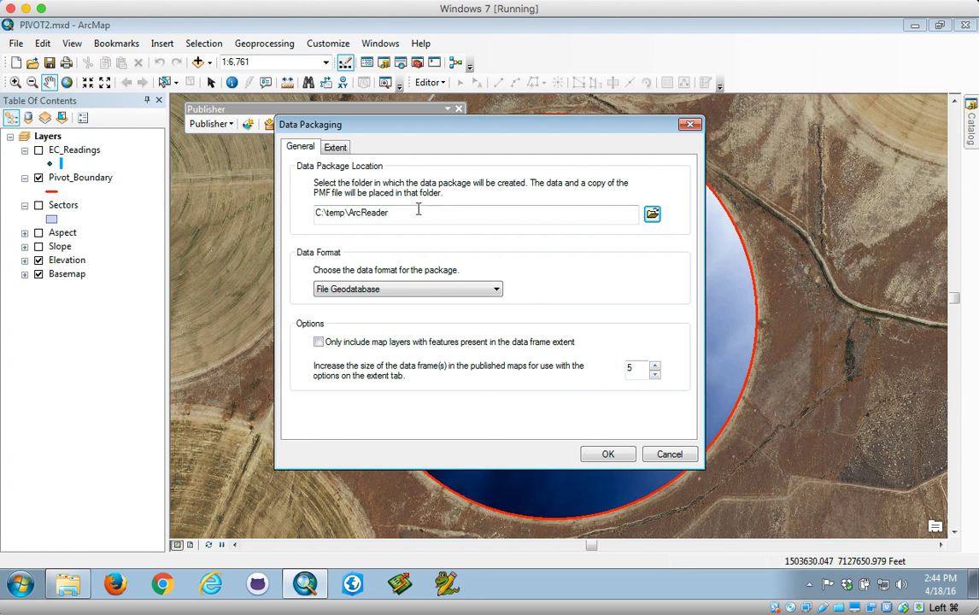
Choose File Geodatabase as the data format for the package
click(495, 289)
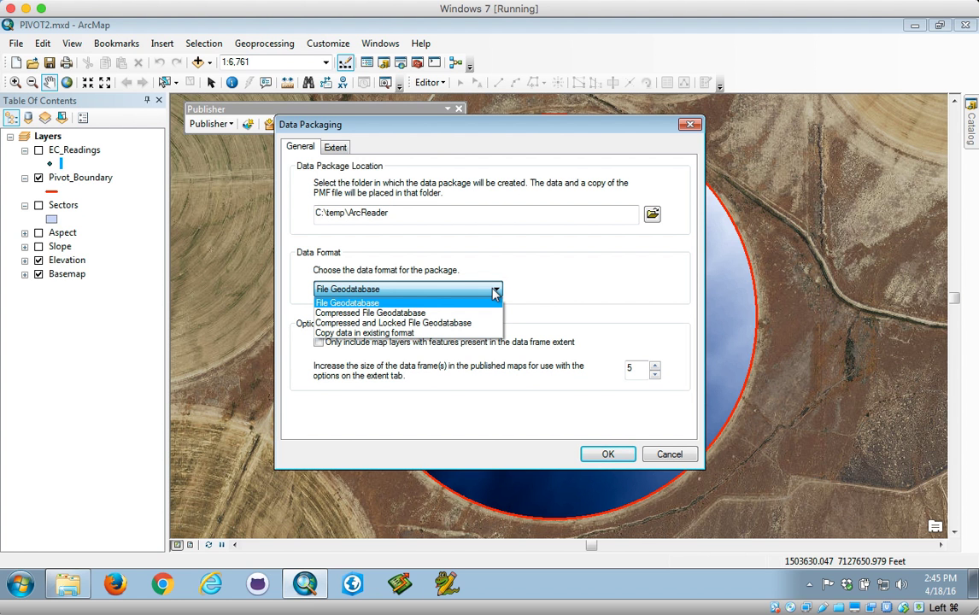
click(341, 305)
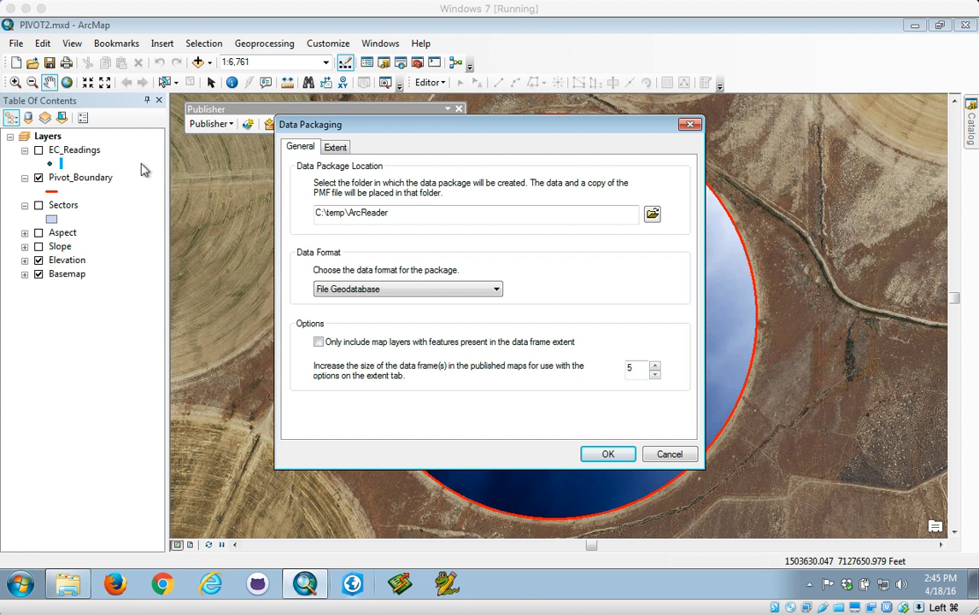
click(39, 158)
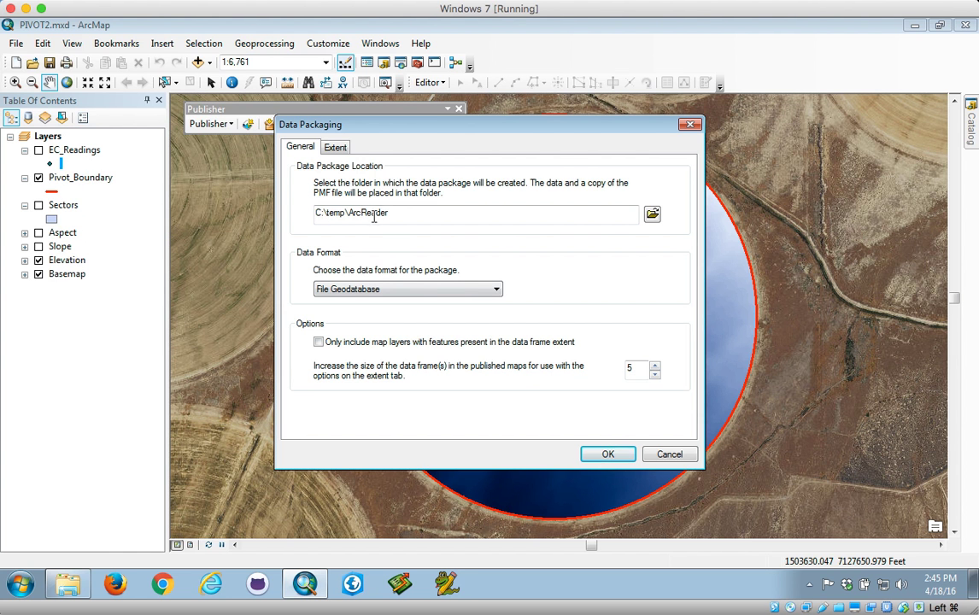
drag(392, 213, 309, 212)
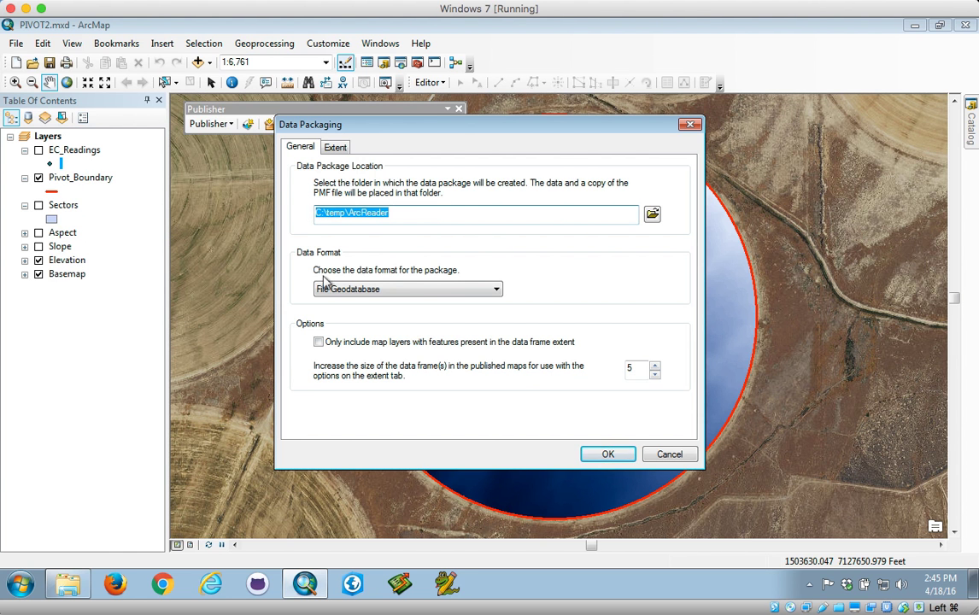
Include all vector features in the data set and the whole raster, and create the data package
click(333, 147)
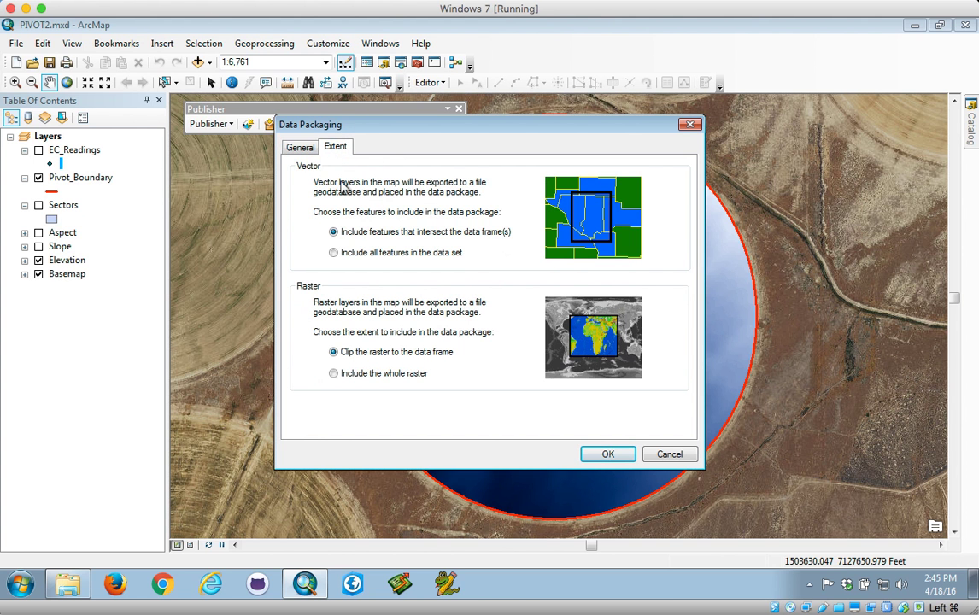
click(360, 253)
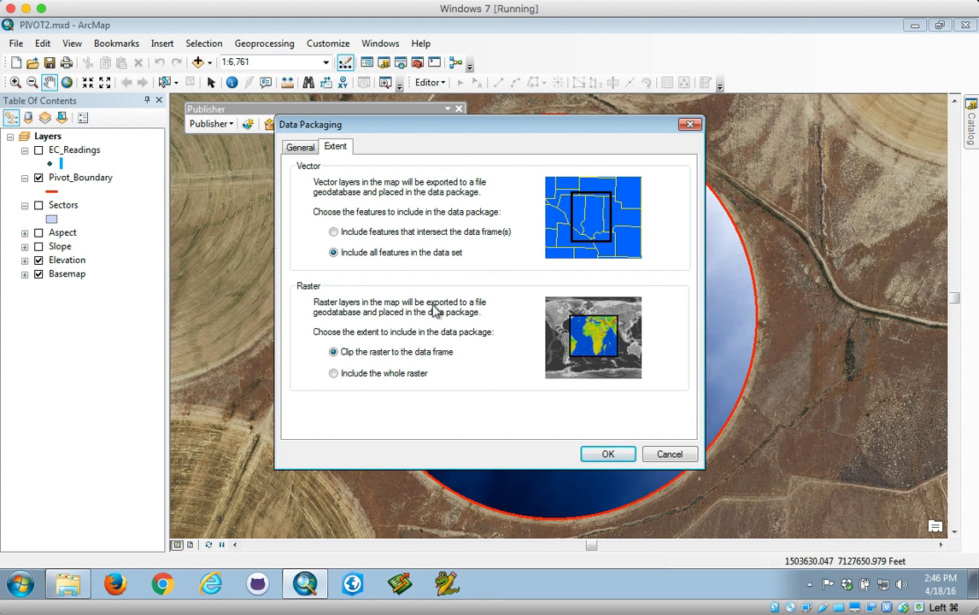
click(391, 374)
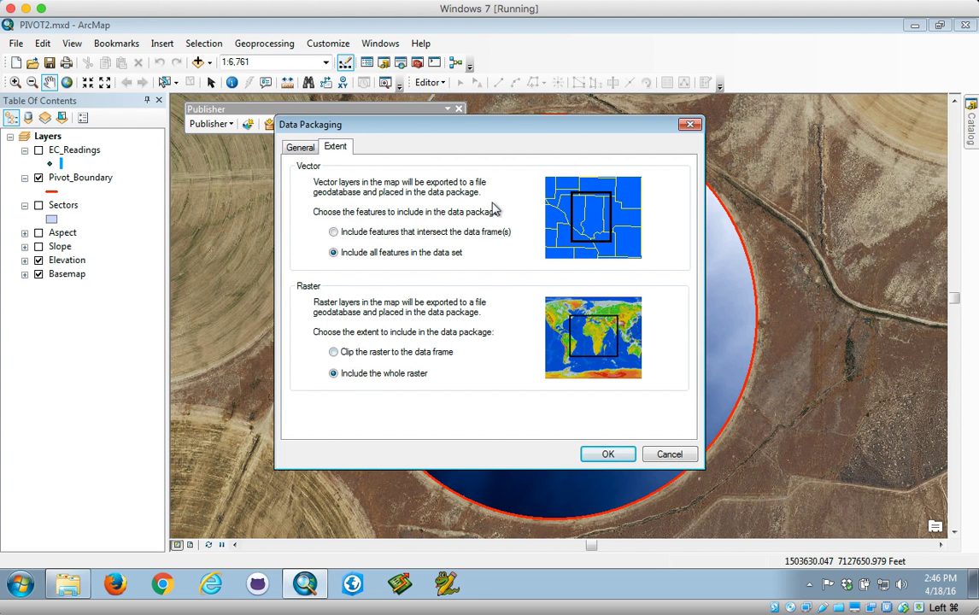
click(604, 453)
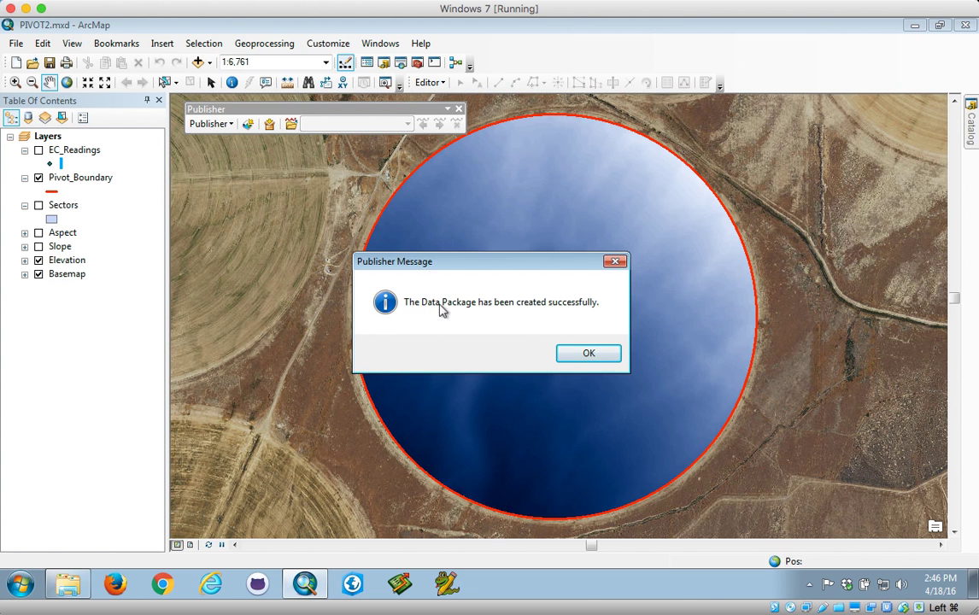
click(577, 357)
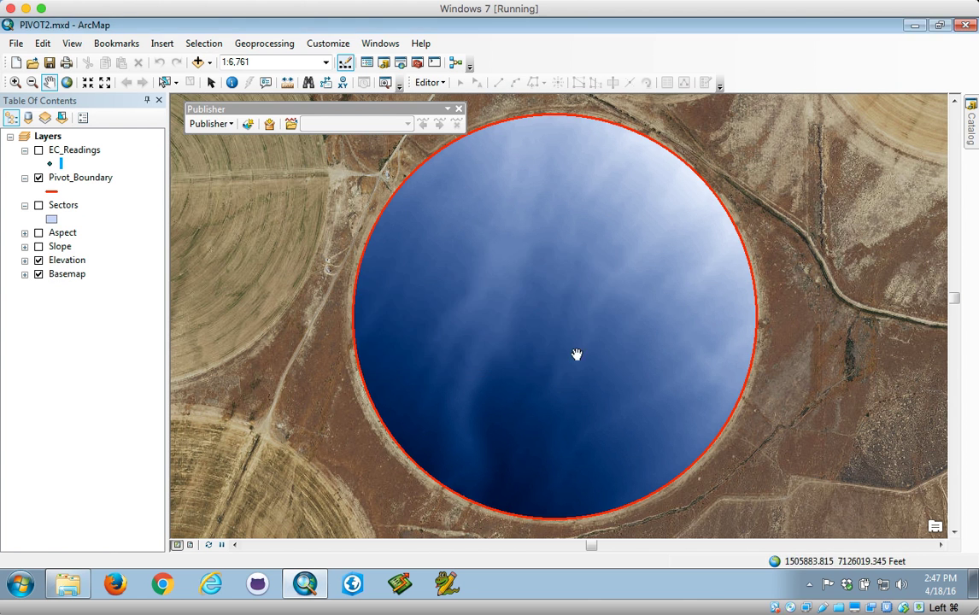
Switch to Windows Explorer and examine the contents of the packaged pmf and data folders, including dp00.gdb, in C:\temp\ArcReader
click(68, 584)
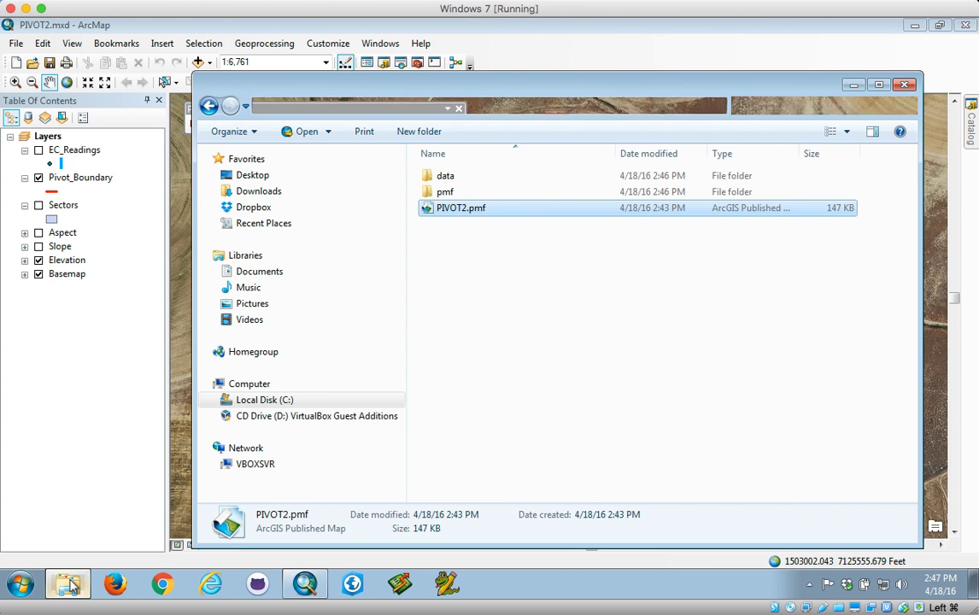
click(547, 336)
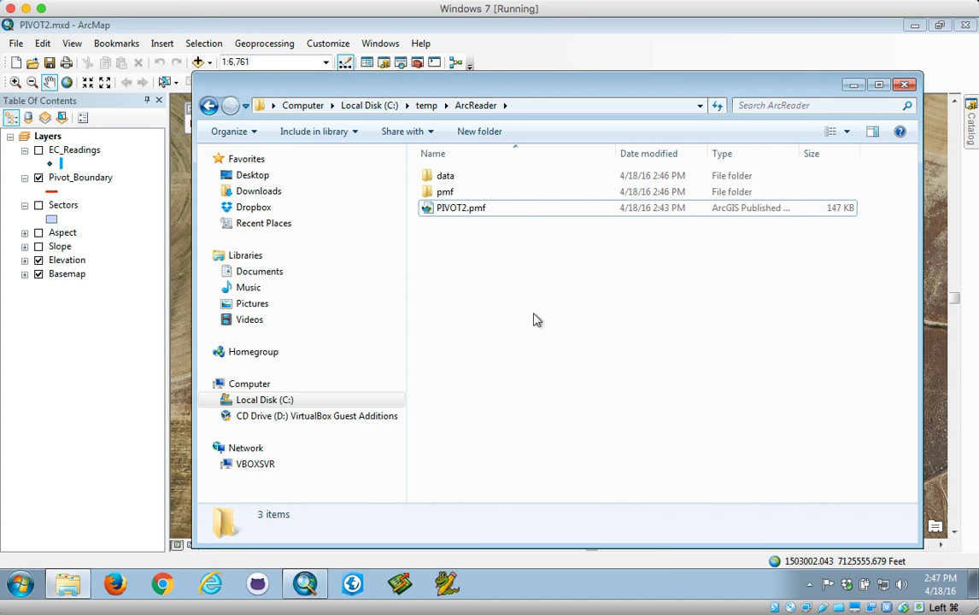
click(509, 212)
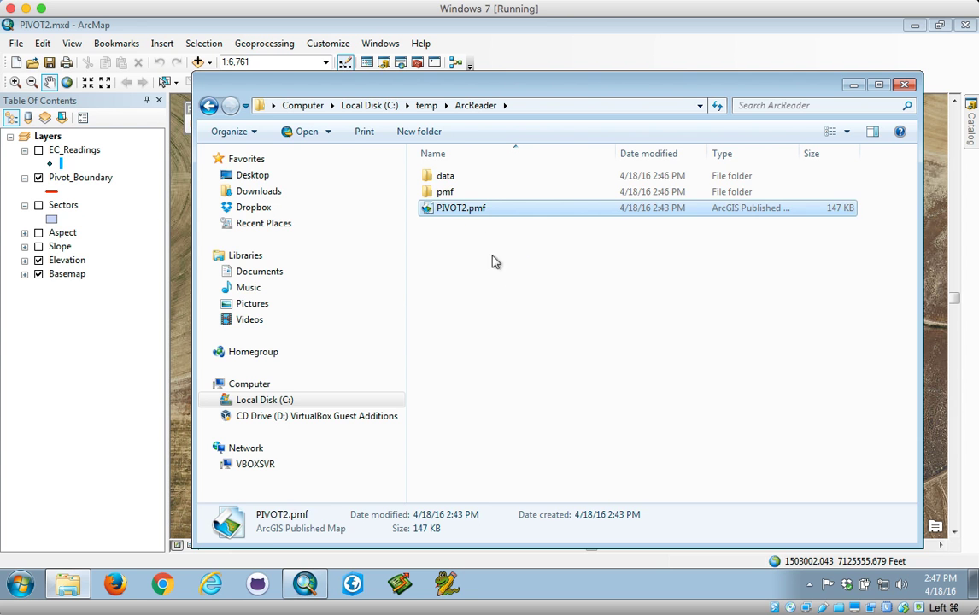
click(468, 193)
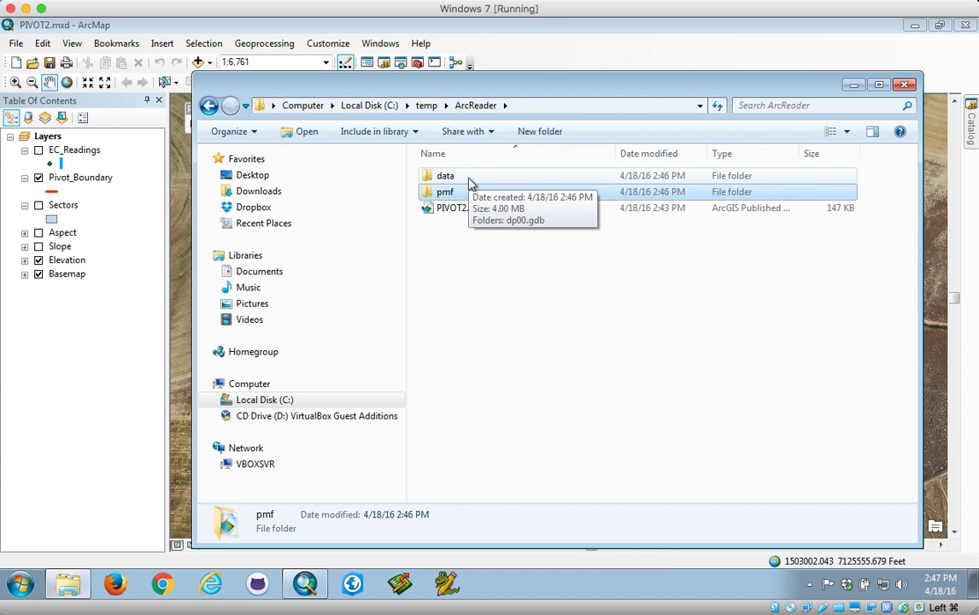
double_click(466, 196)
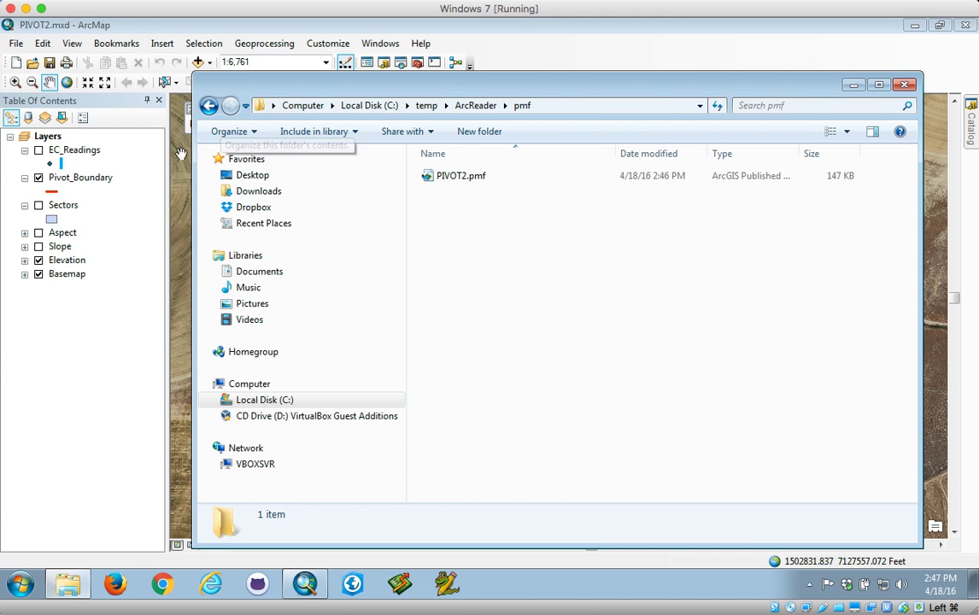
click(209, 105)
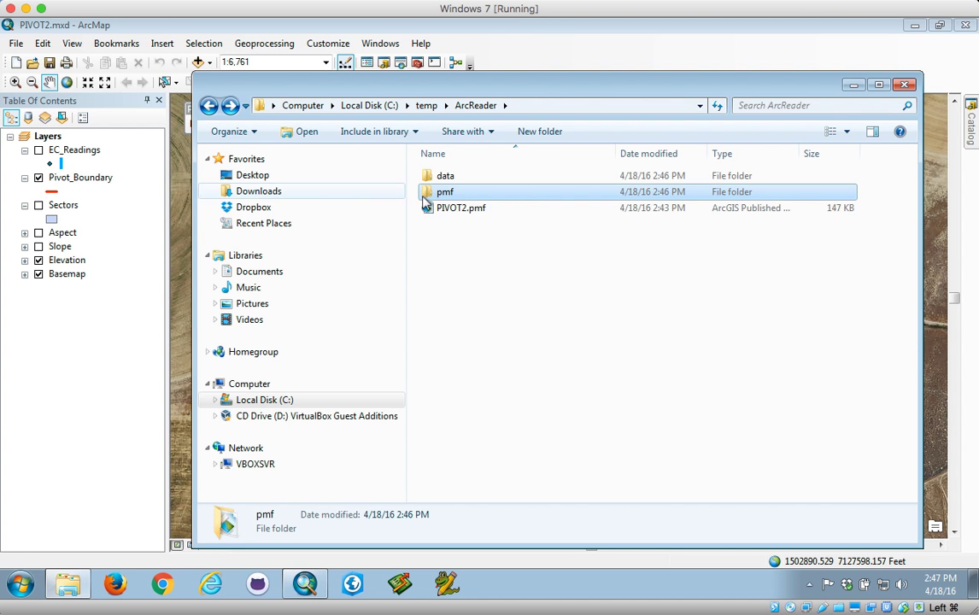
double_click(459, 178)
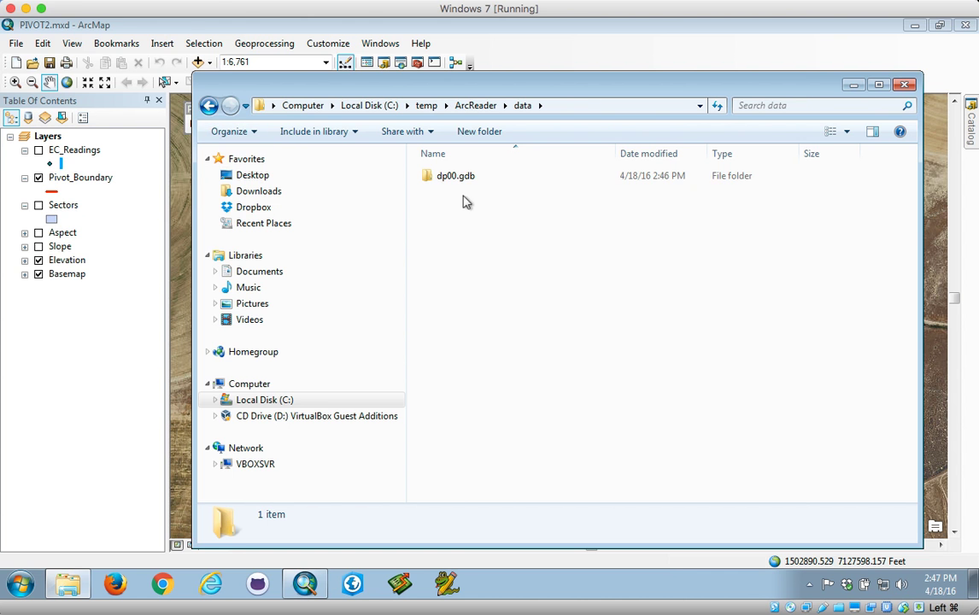
double_click(461, 179)
scroll(553, 314, down, 2)
scroll(554, 314, up, 5)
scroll(554, 314, down, 3)
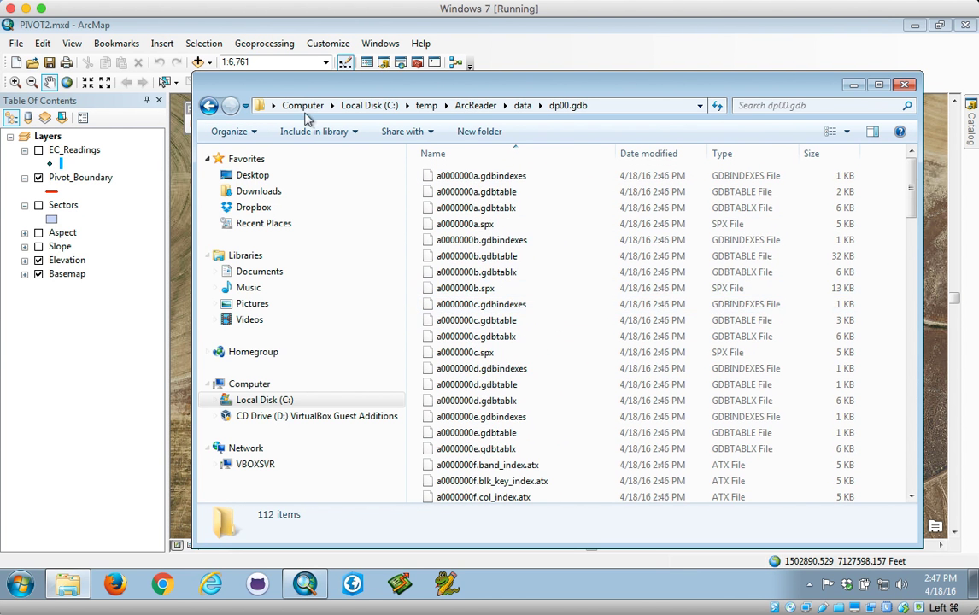
click(216, 103)
click(216, 104)
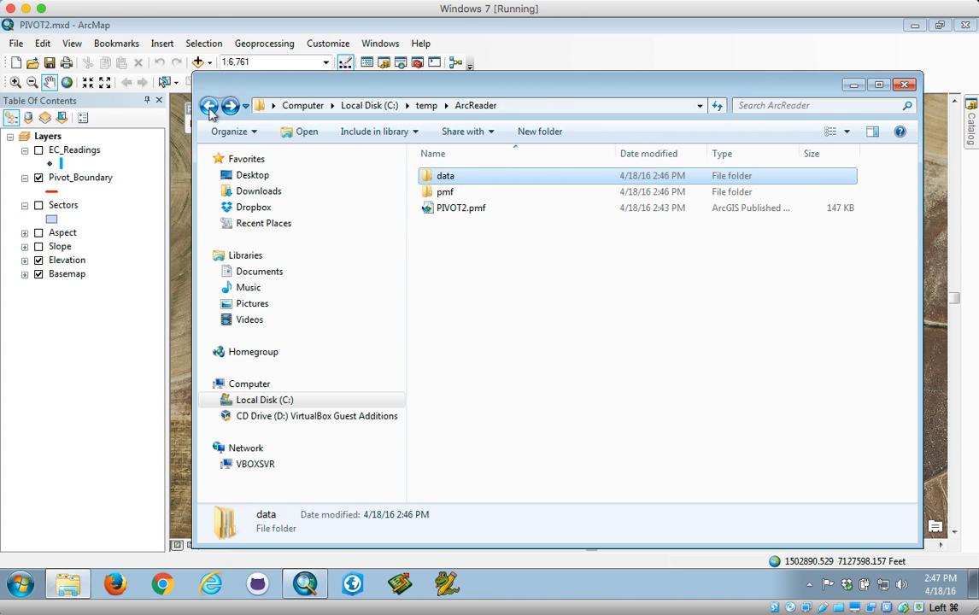
Compress the data and pmf folders together into a zip file, keeping the name pmf.zip
click(461, 177)
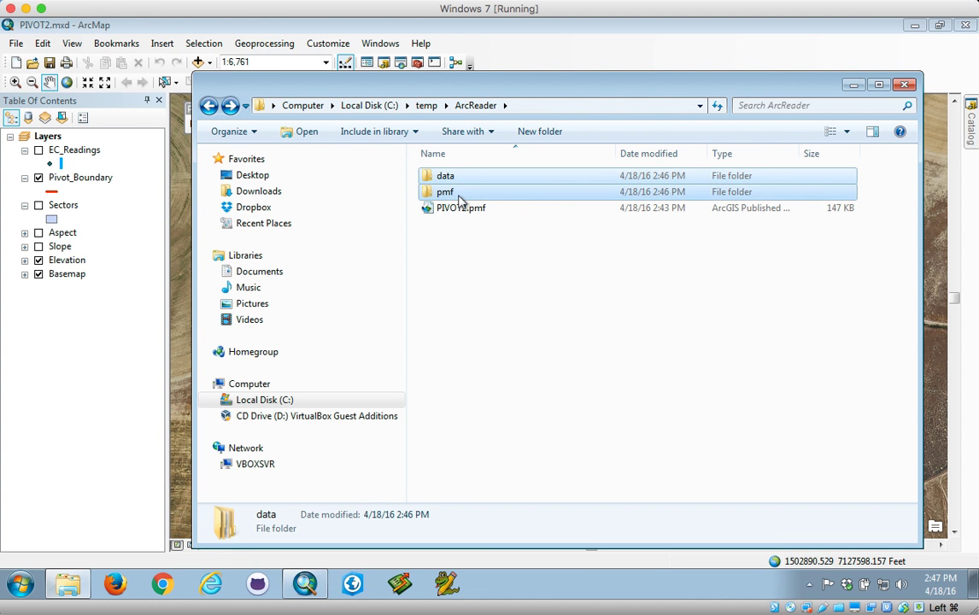
ctrl+click(458, 196)
right_click(459, 196)
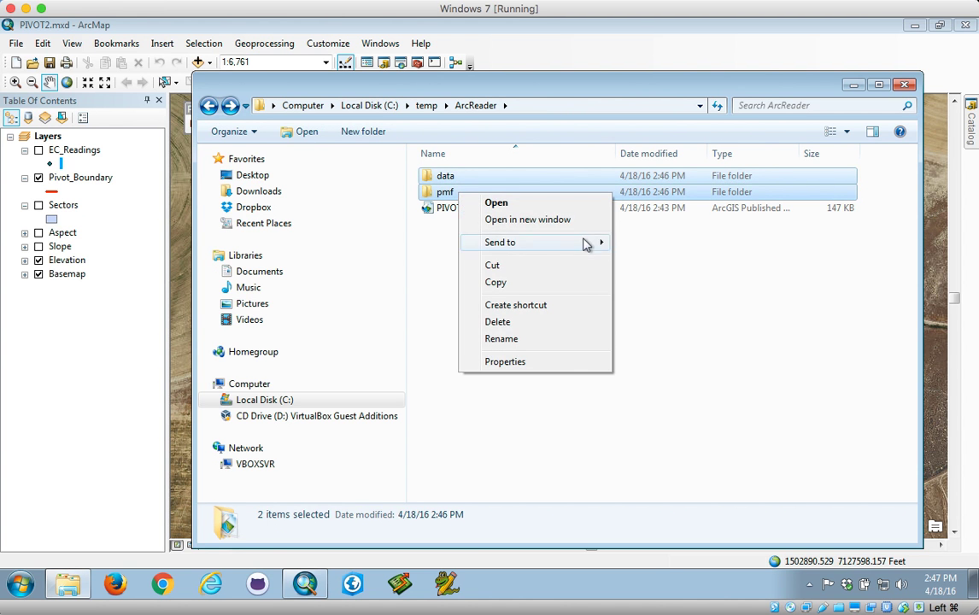
mouse_move(586, 243)
click(628, 242)
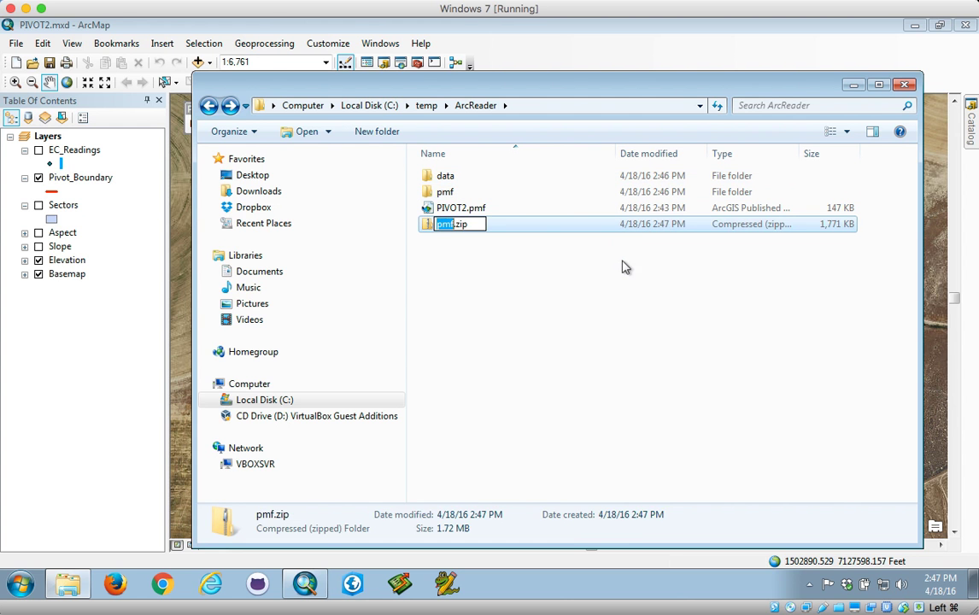
click(626, 263)
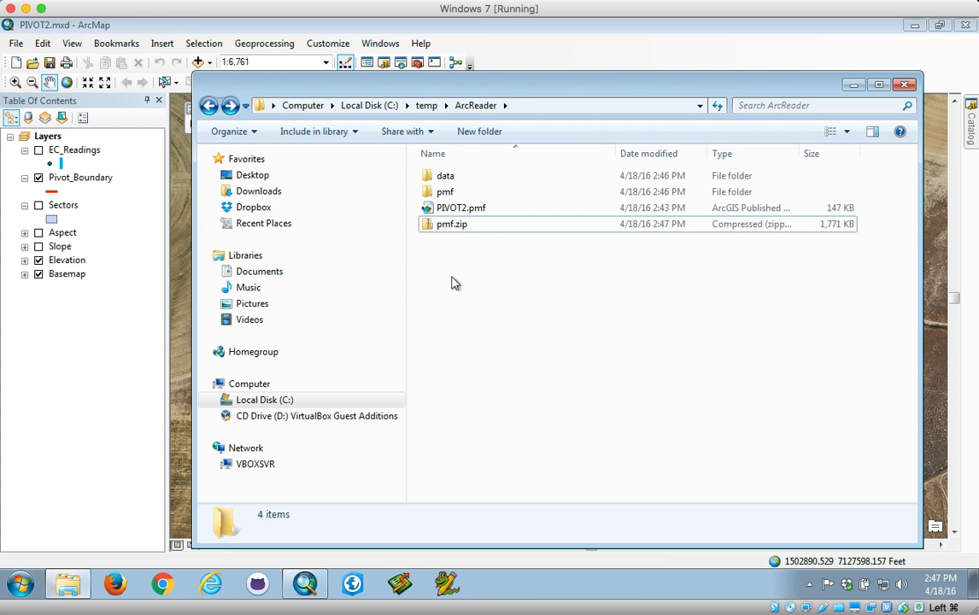
Copy pmf.zip and create a new folder named tmpArcReader in C:\temp
right_click(453, 231)
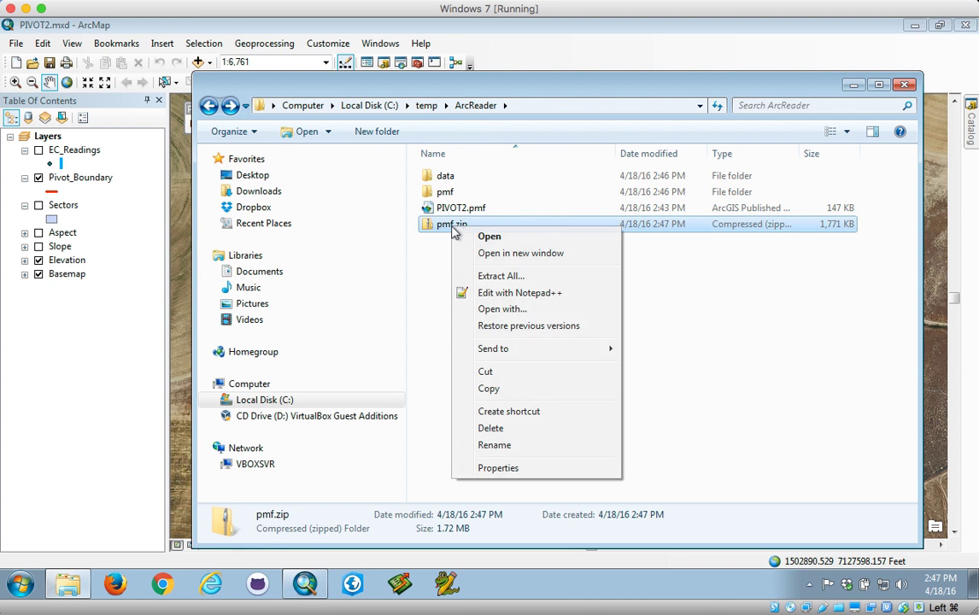
click(450, 391)
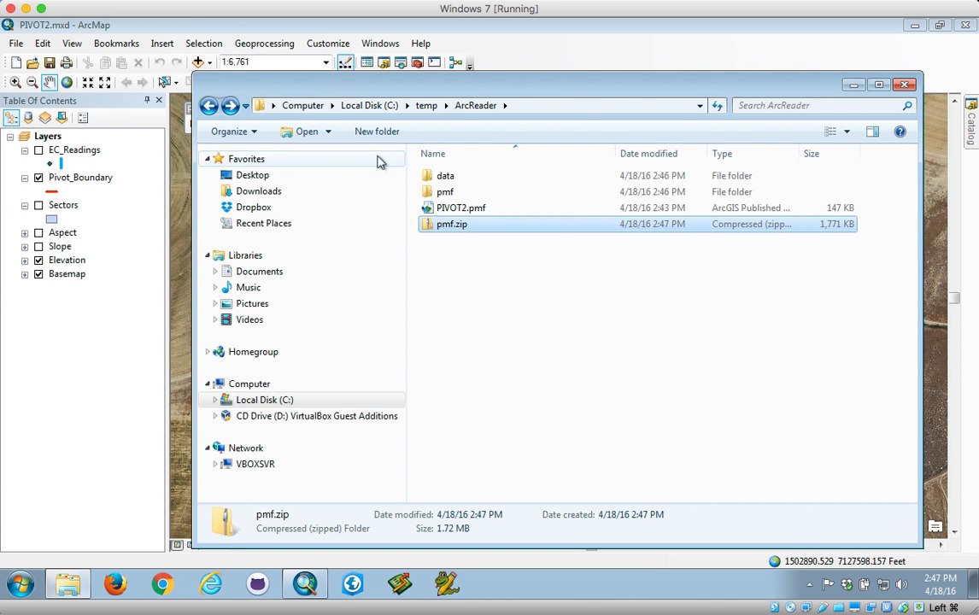
click(425, 106)
right_click(501, 484)
mouse_move(655, 450)
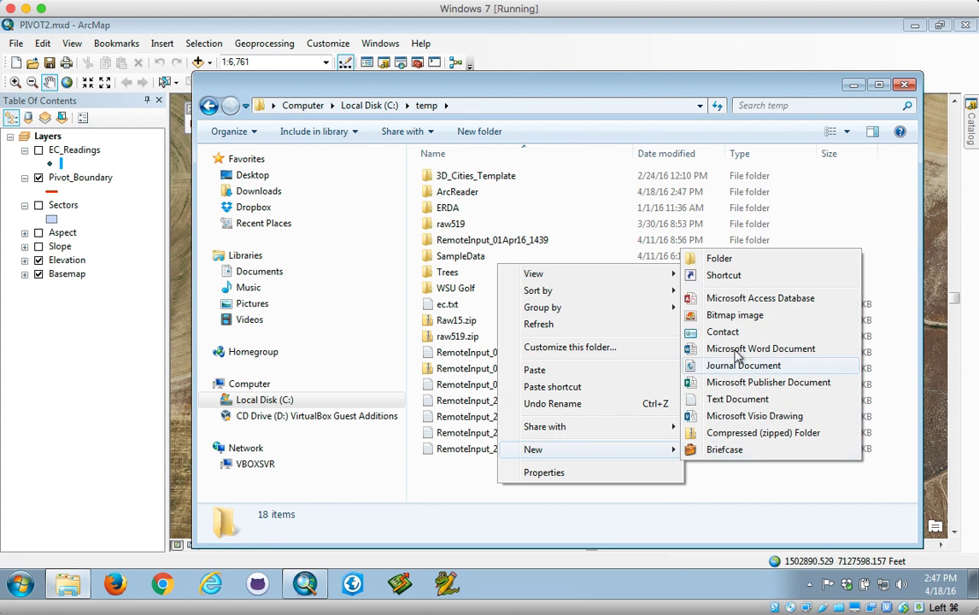
click(750, 259)
text(tmpArcReader)
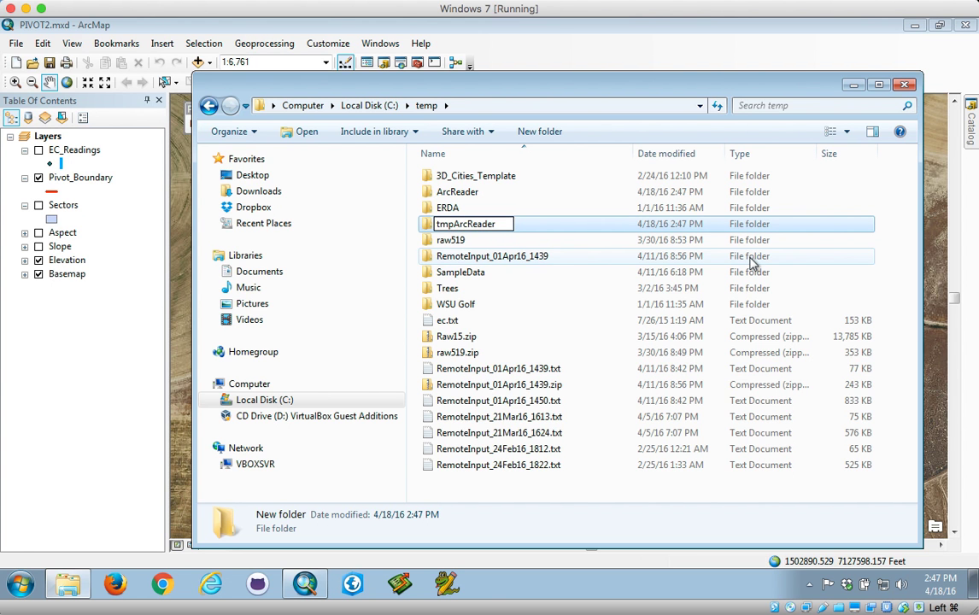
key(Return)
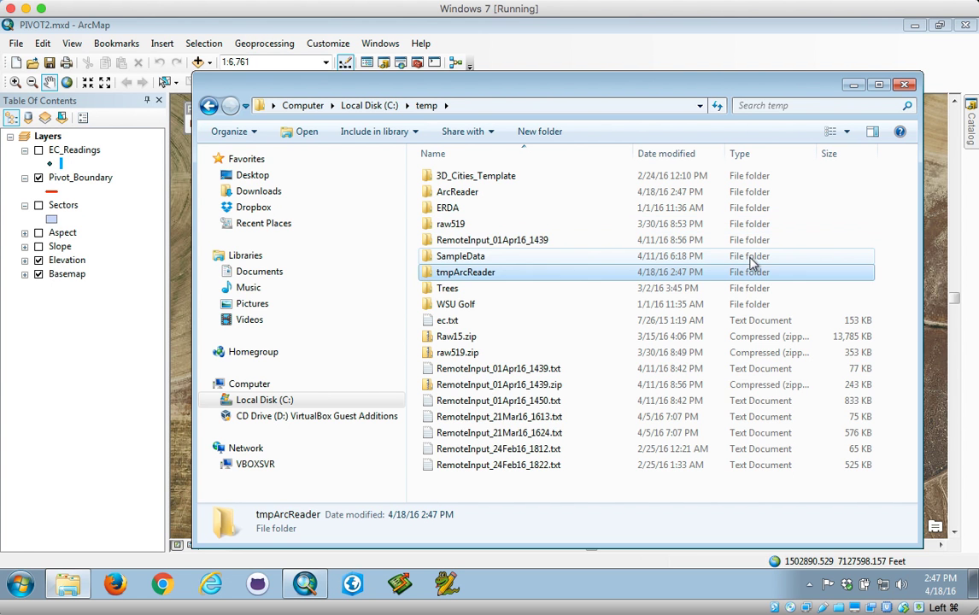
Paste the copied pmf.zip into the tmpArcReader folder and select it there
double_click(468, 273)
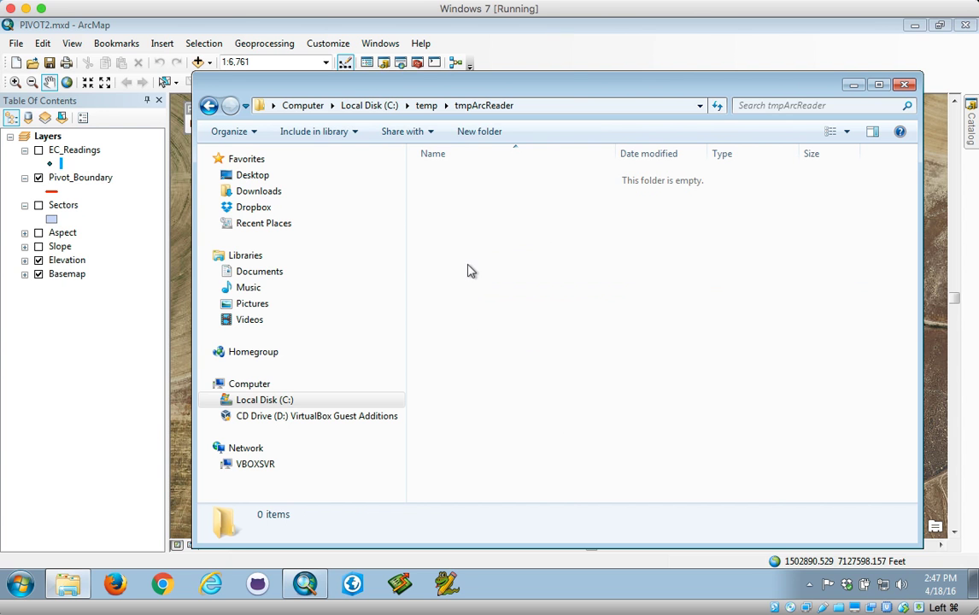
right_click(469, 270)
click(505, 370)
click(489, 177)
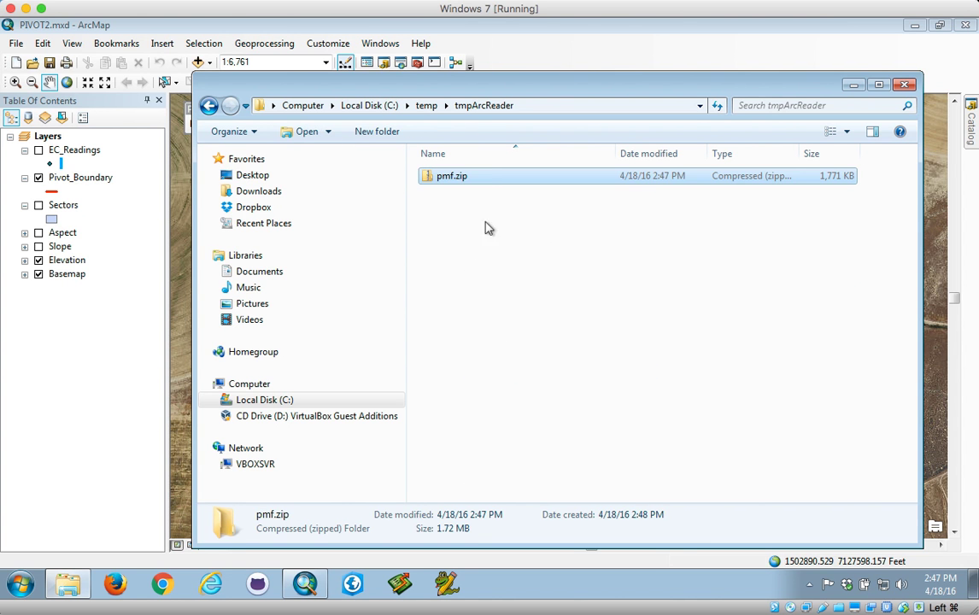
Extract pmf.zip directly into C:\temp\tmpArcReader\ rather than into a pmf subfolder
right_click(489, 177)
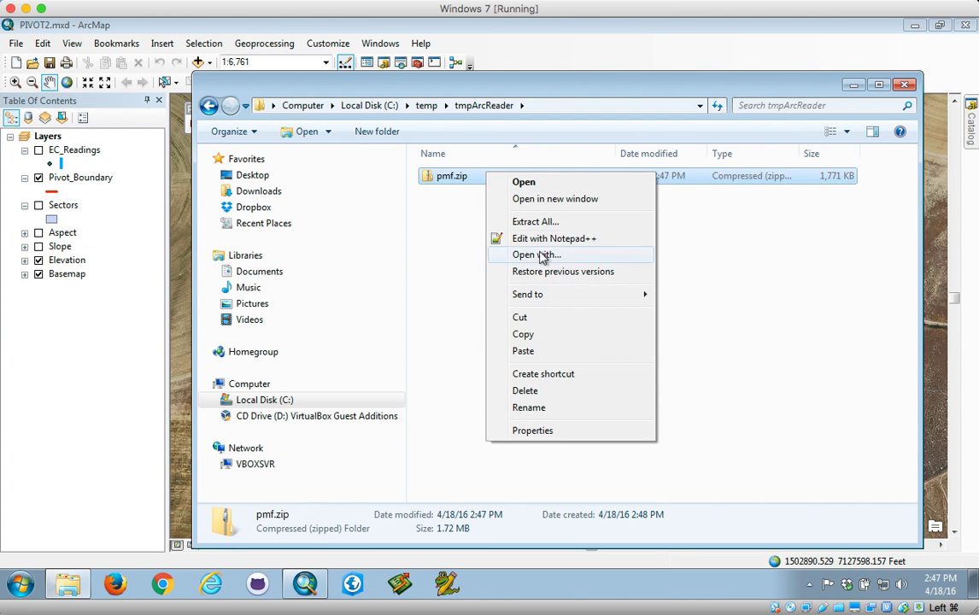
click(538, 222)
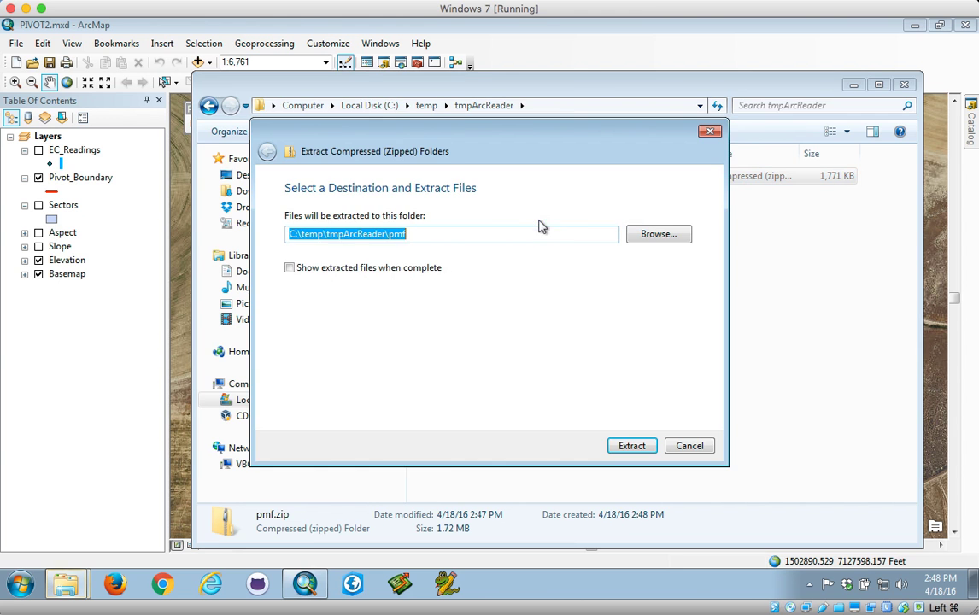
click(474, 233)
key(BackSpace)
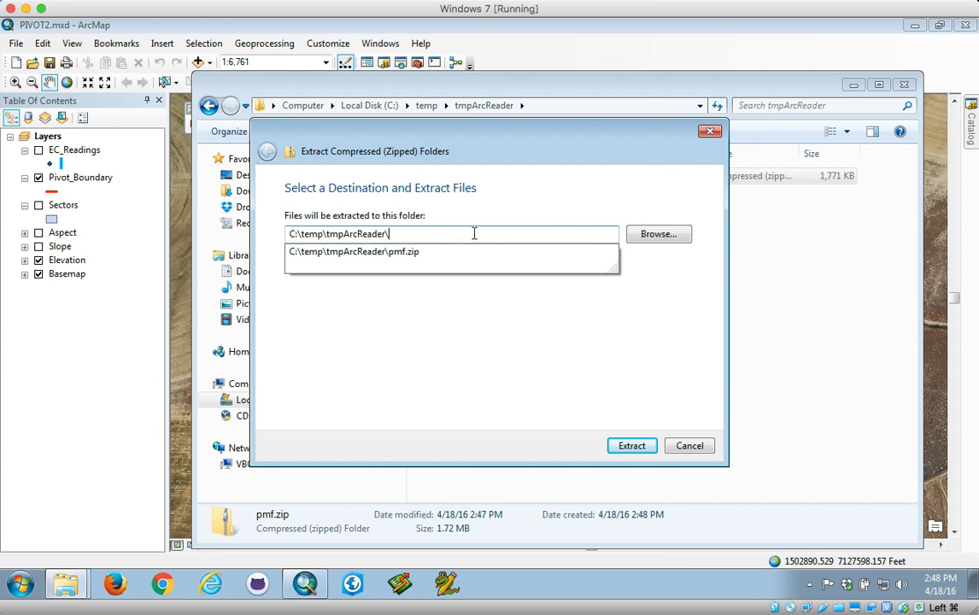
click(631, 446)
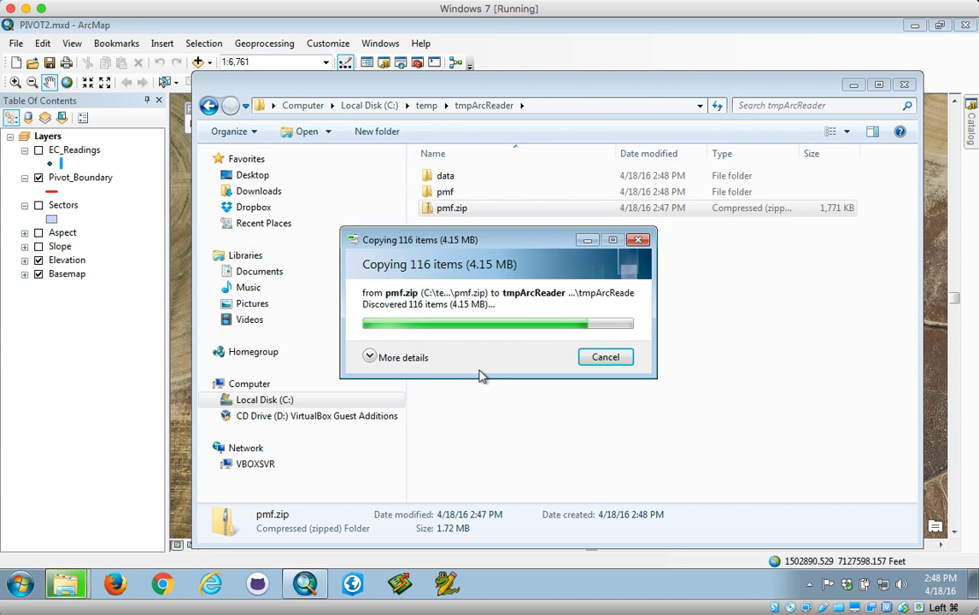
click(481, 376)
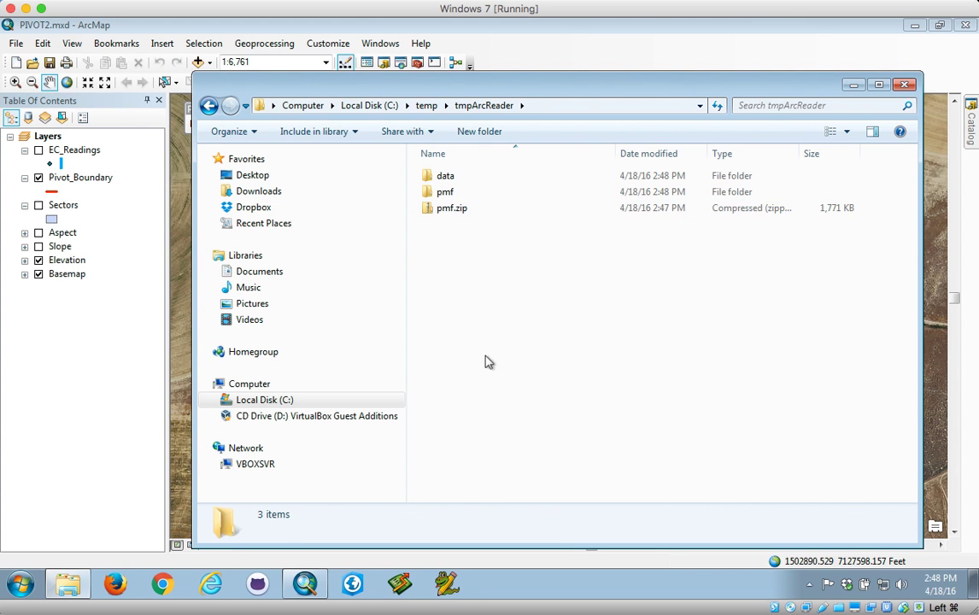
Open PIVOT2.pmf in ArcReader from the extracted pmf folder in tmpArcReader
double_click(468, 199)
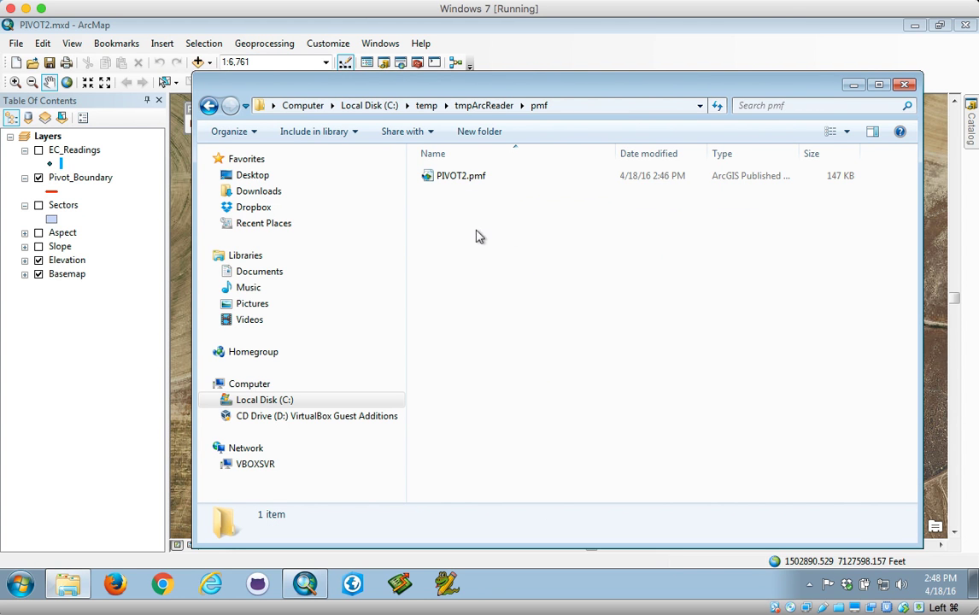
click(219, 109)
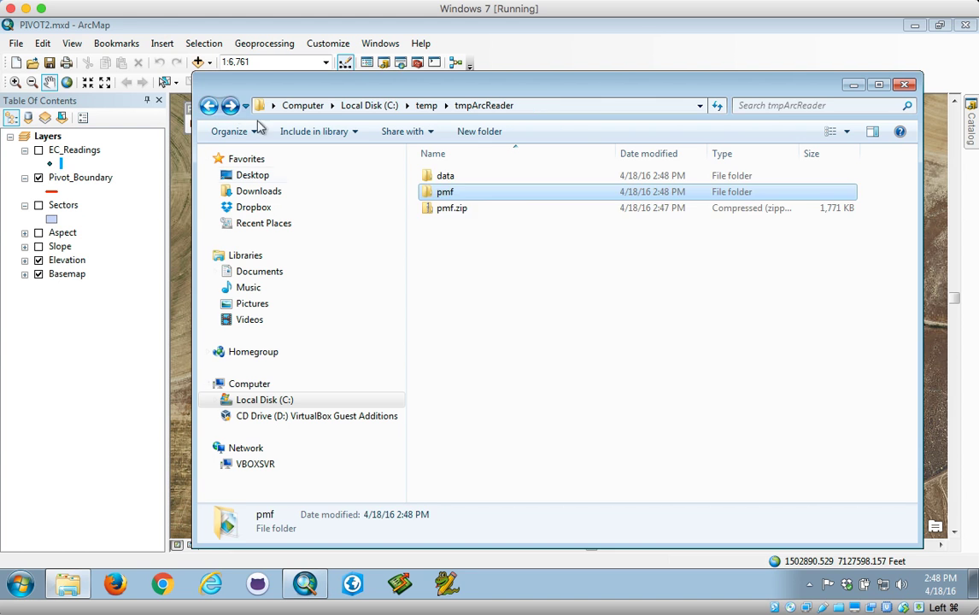
double_click(449, 196)
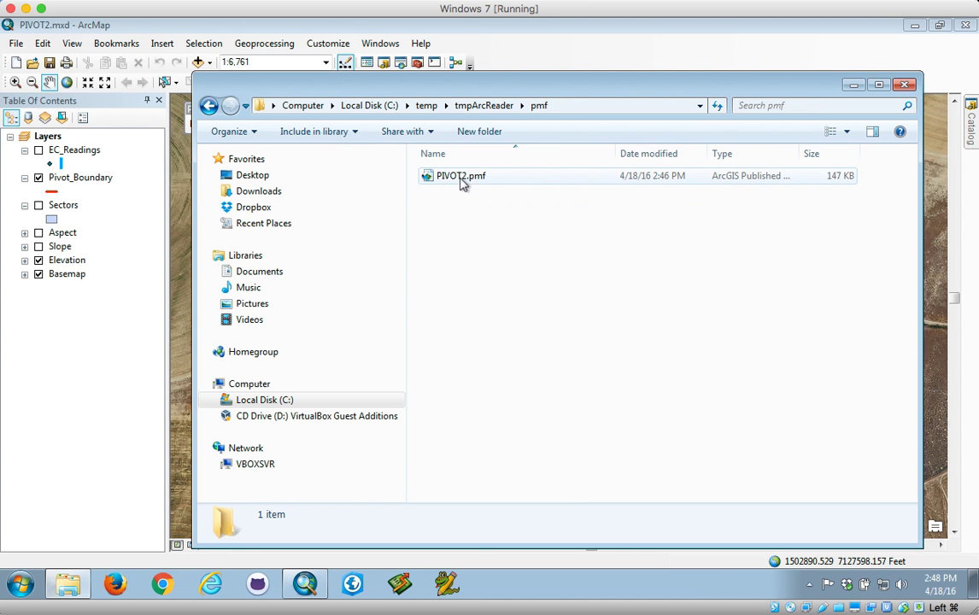
double_click(461, 177)
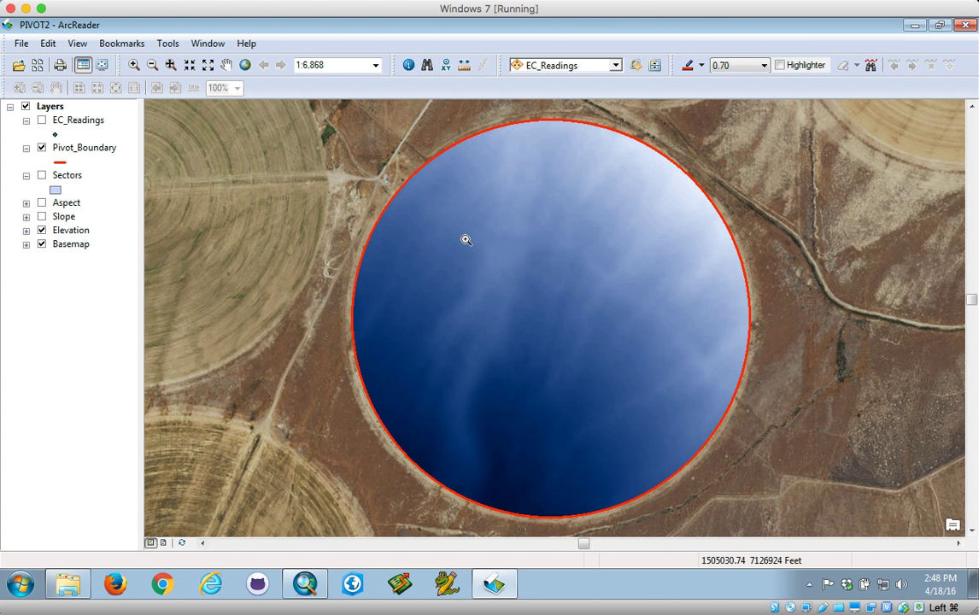
Check the data source location in the Pivot_Boundary layer's properties, leaving the properties unchanged
right_click(97, 155)
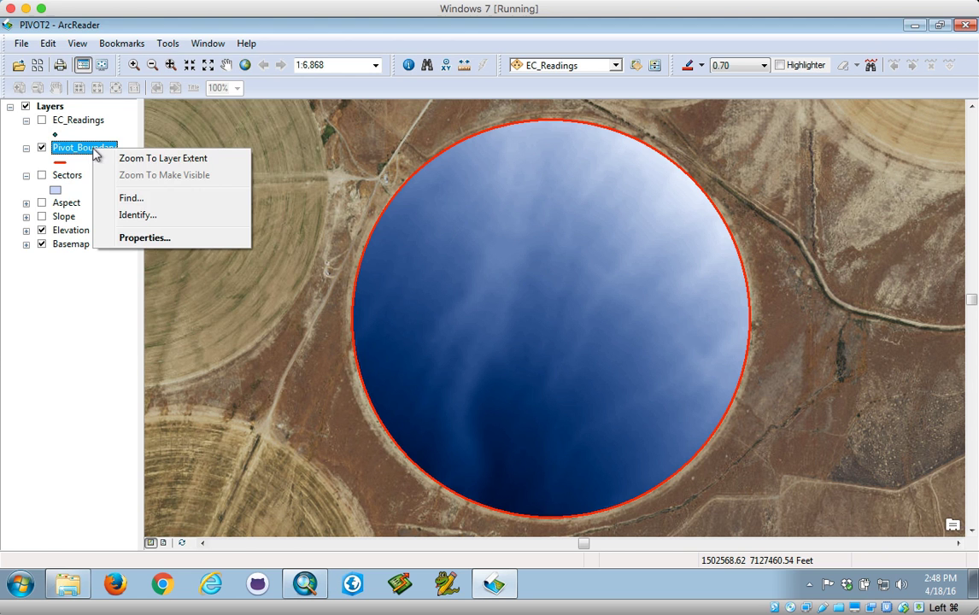
click(147, 237)
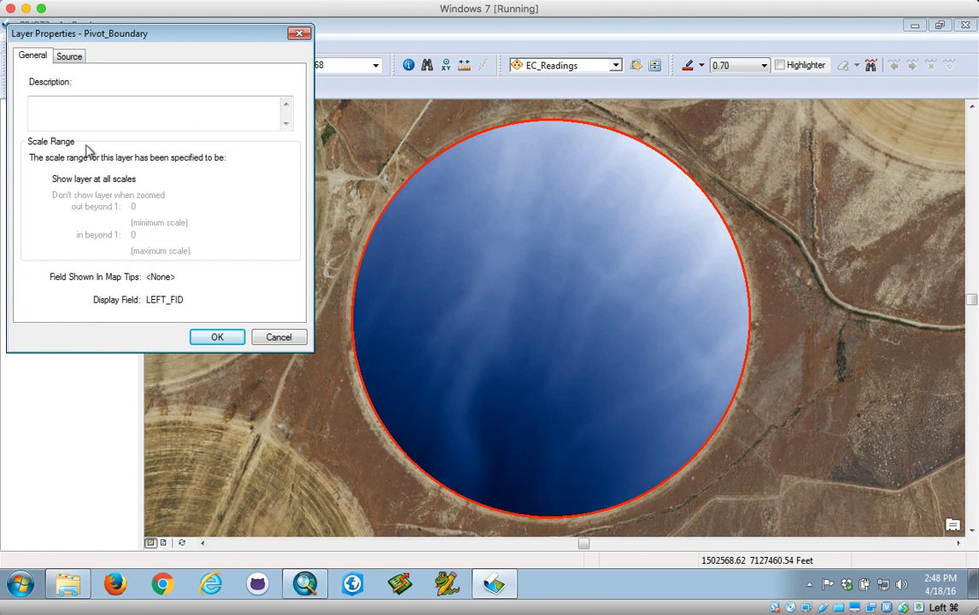
click(67, 57)
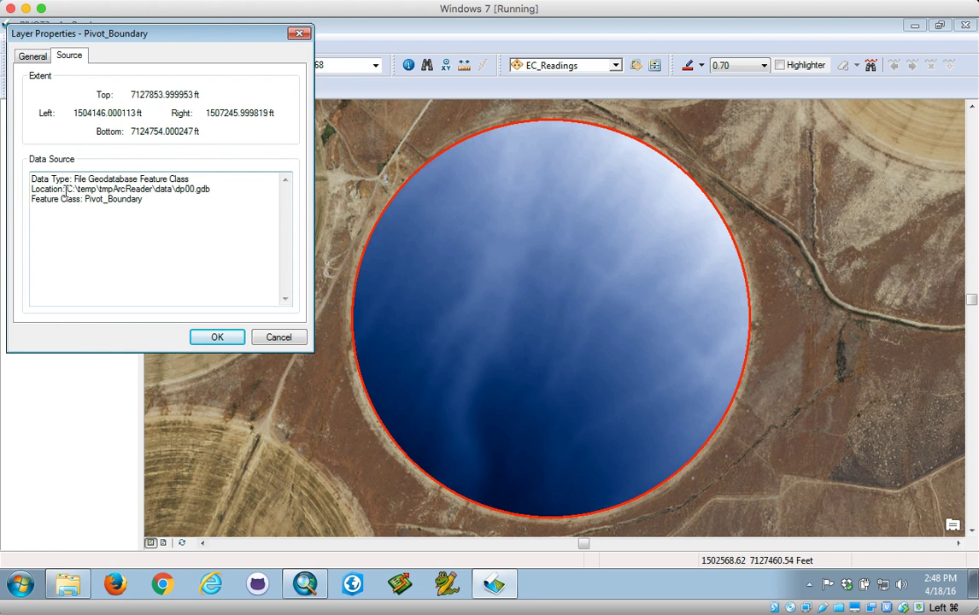
drag(104, 189, 135, 189)
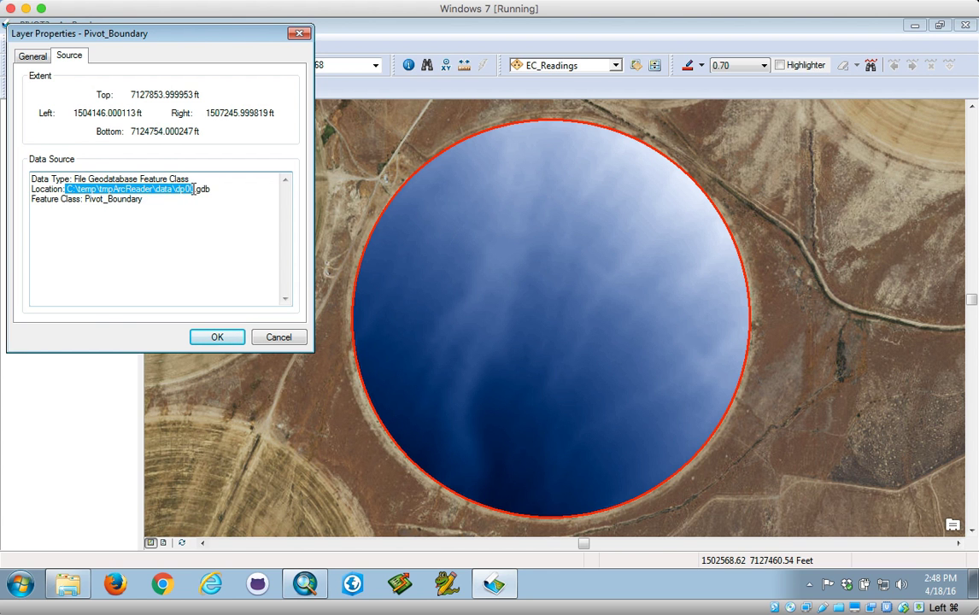
drag(178, 189, 215, 190)
click(279, 338)
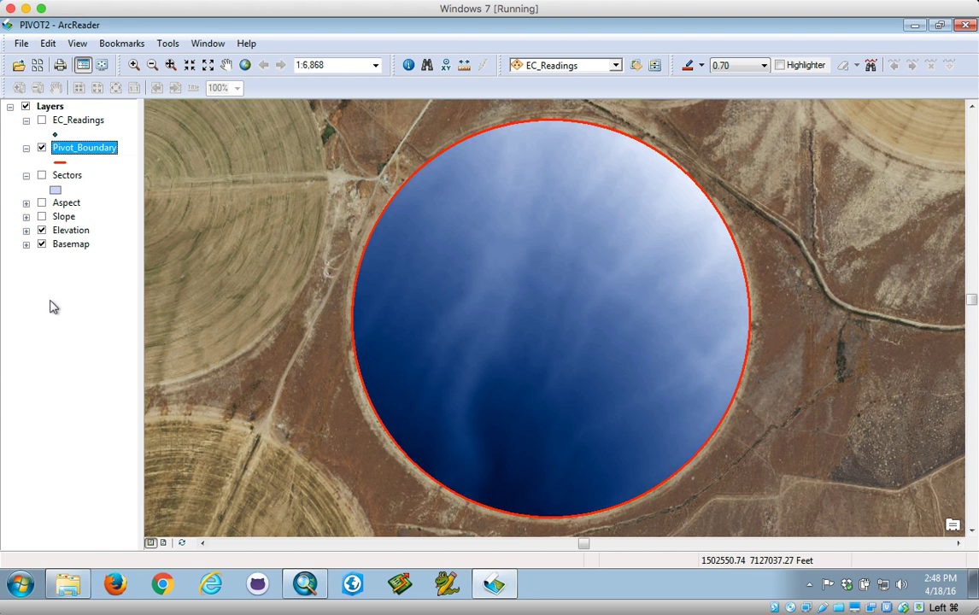
Try out layer visibility by showing Sectors, EC_Readings and Slope, and hide all layers except Slope and Basemap
click(42, 175)
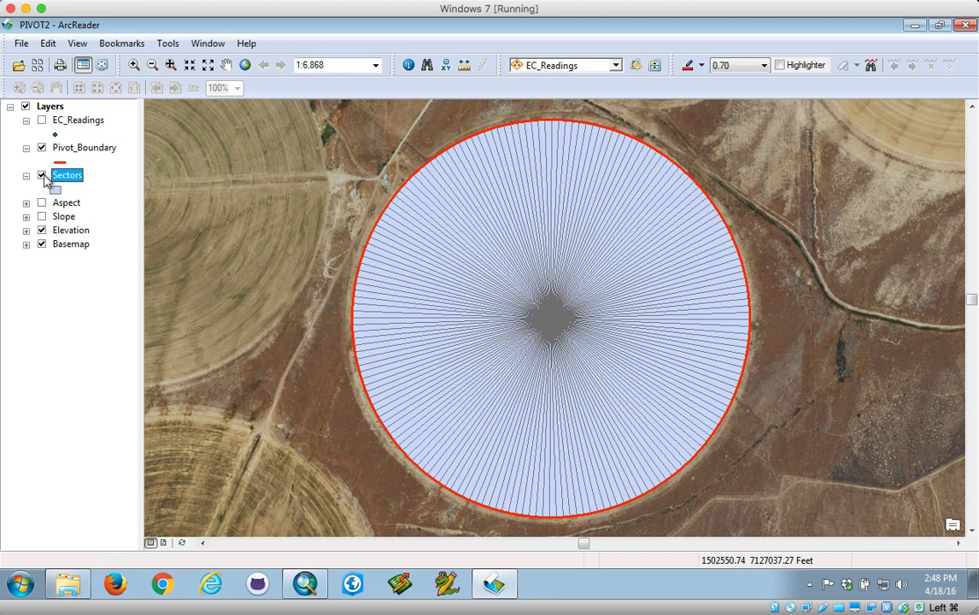
click(41, 120)
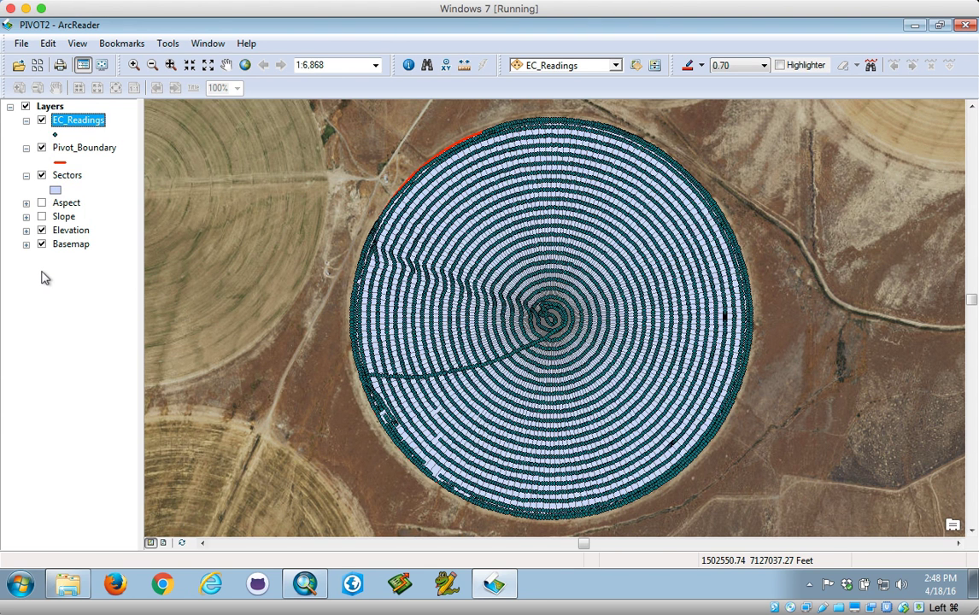
click(42, 230)
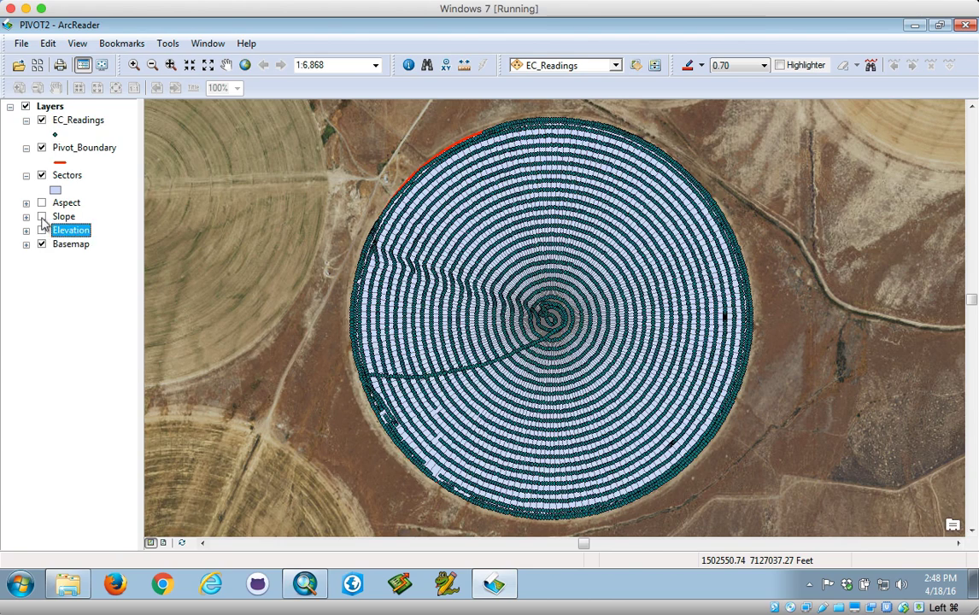
click(42, 217)
click(41, 175)
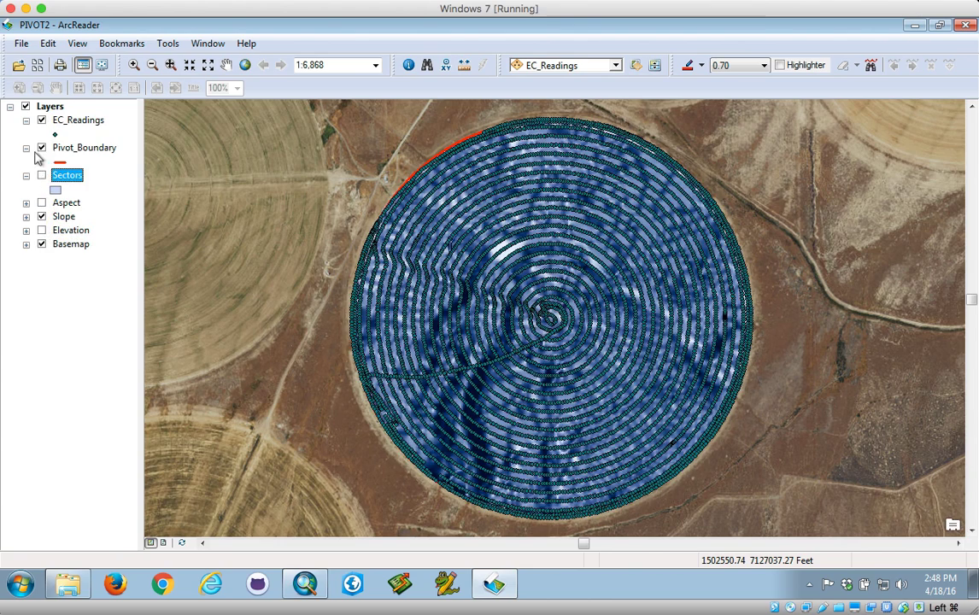
click(42, 147)
click(42, 120)
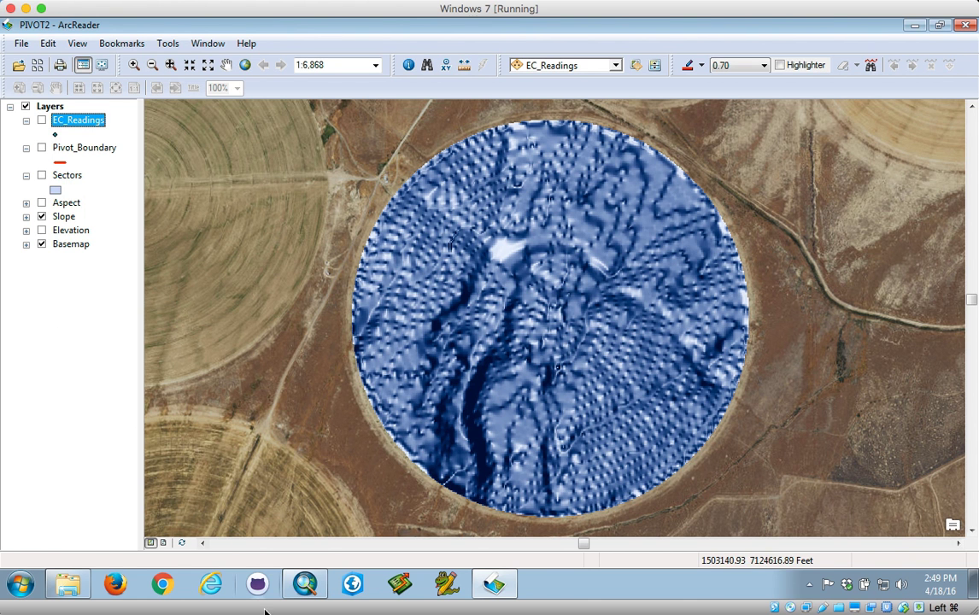
Close ArcReader and delete the tmpArcReader test folder from C:\temp in Windows Explorer
click(965, 25)
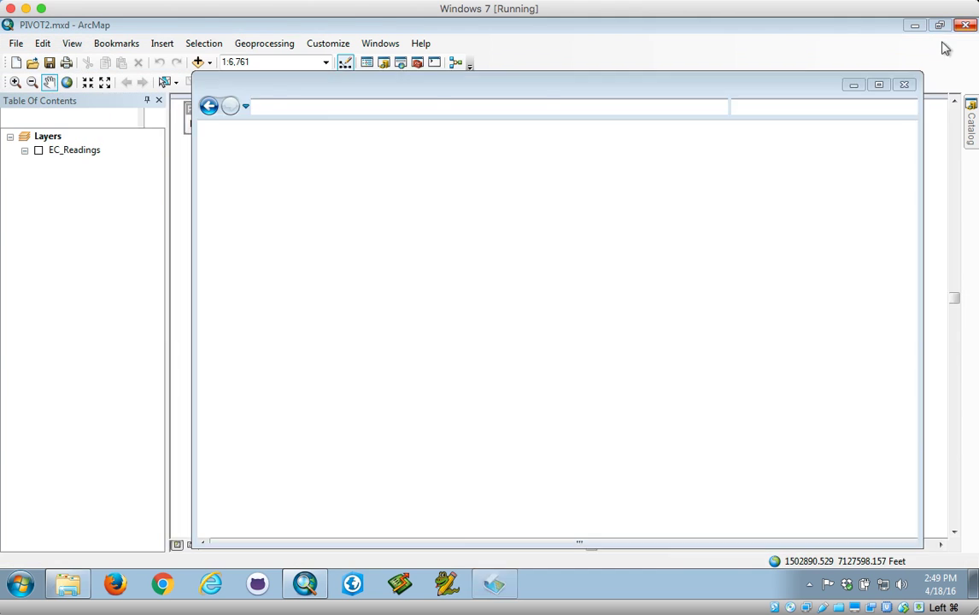
click(475, 210)
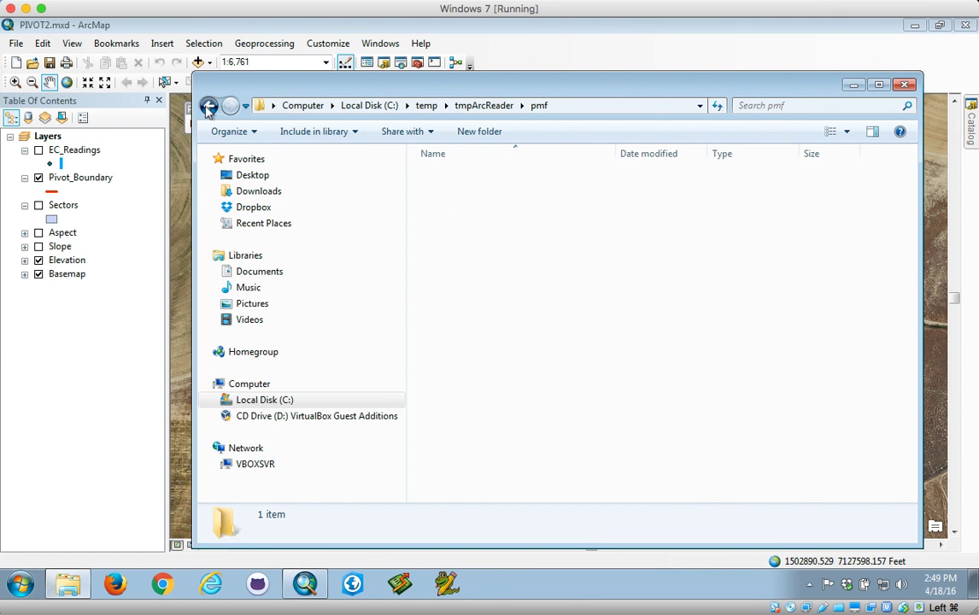
click(208, 107)
click(209, 107)
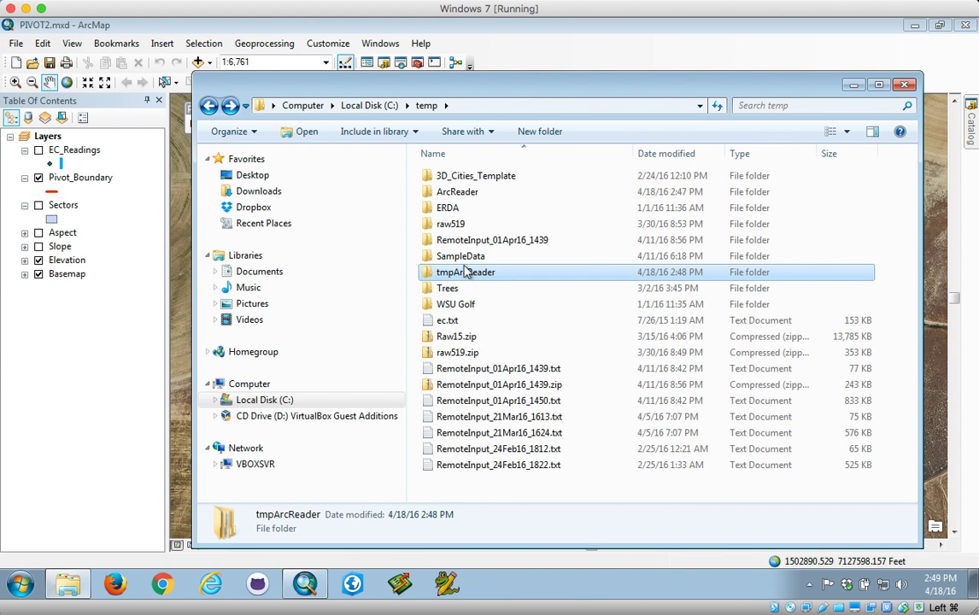
right_click(466, 273)
click(503, 467)
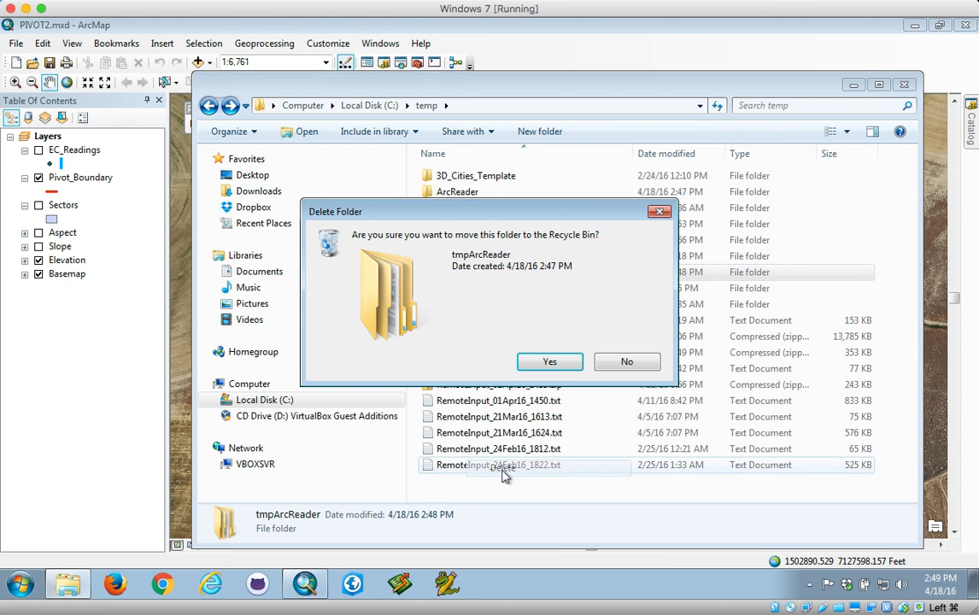
click(565, 365)
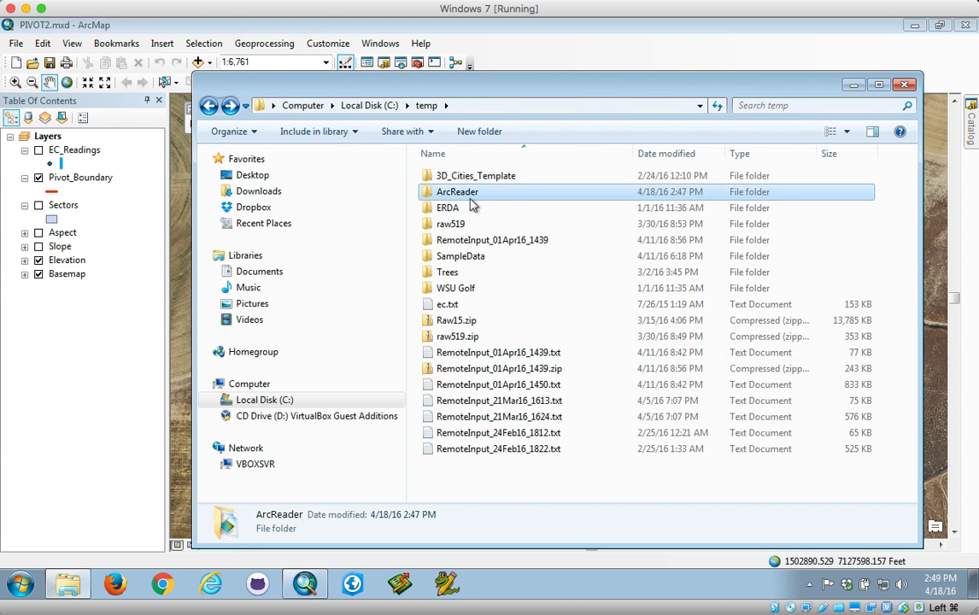
Open the ArcReader folder in C:\temp and select pmf.zip
double_click(459, 192)
click(452, 226)
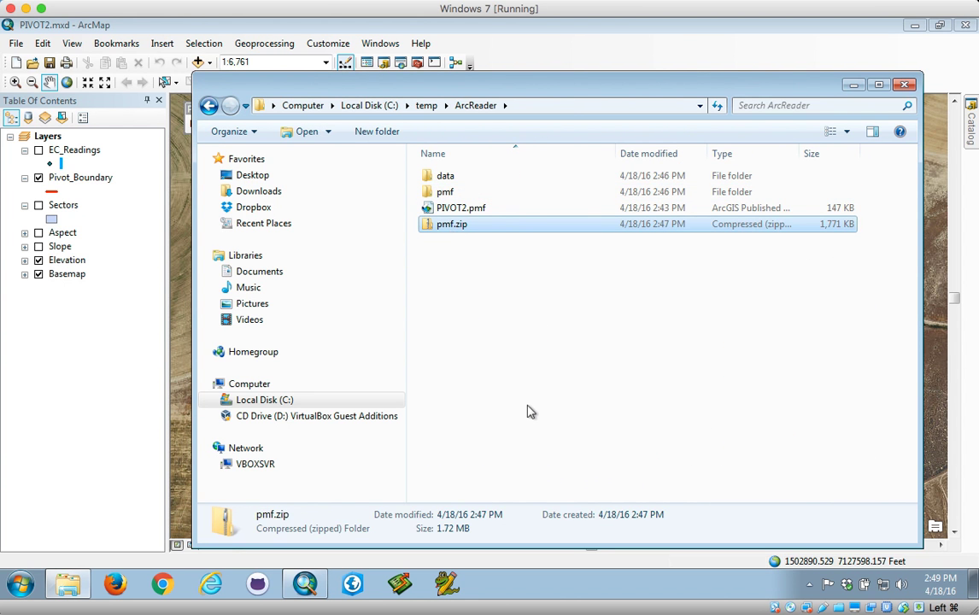